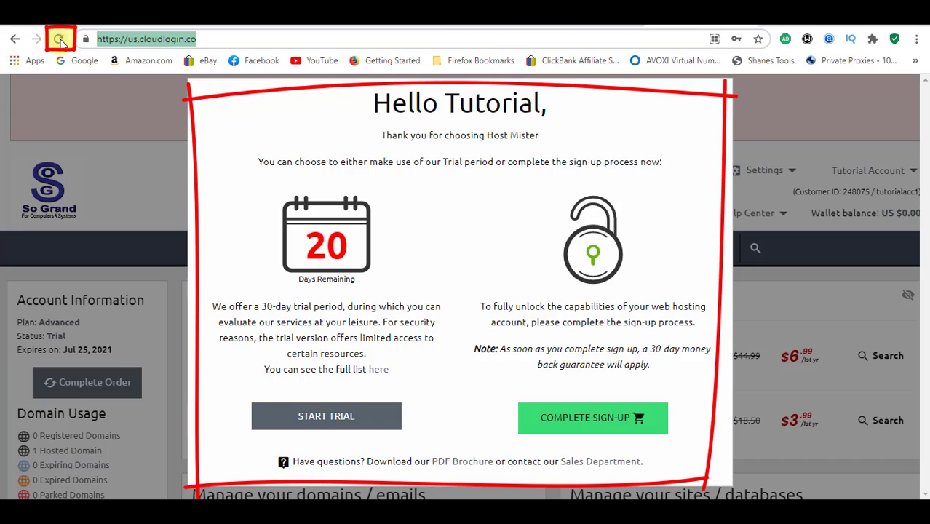
Step: Reload the hosting control panel and log in to the Site Builder editor for test.so-grand.com
{"action": "left_click", "coordinate": [60, 40]}
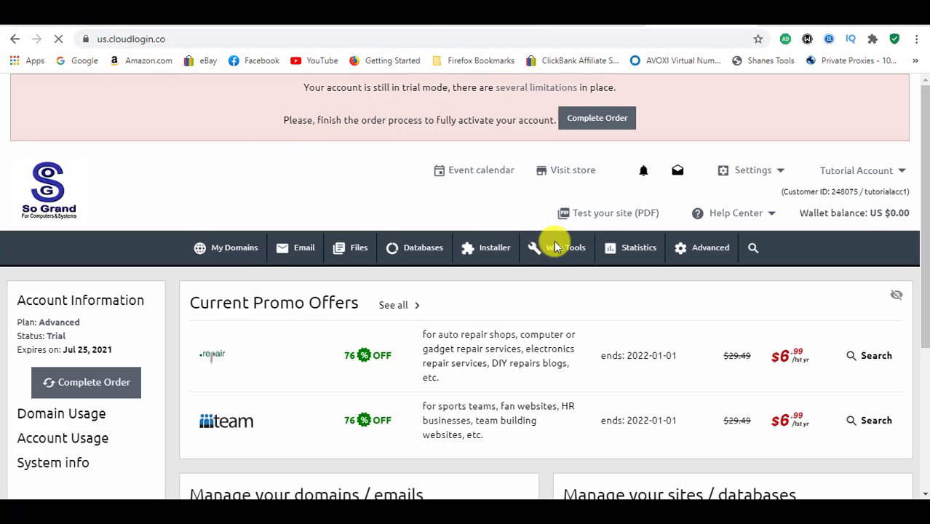
{"action": "mouse_move", "coordinate": [557, 246]}
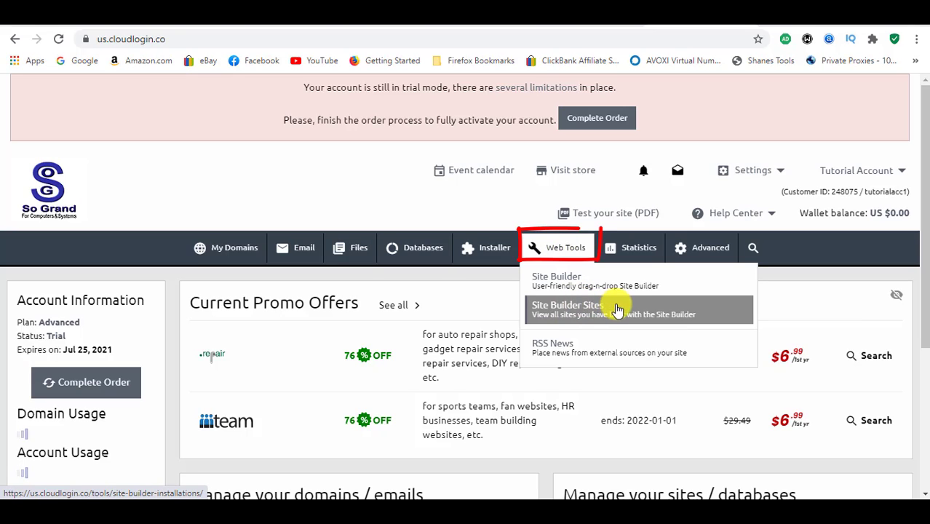
{"action": "left_click", "coordinate": [714, 312]}
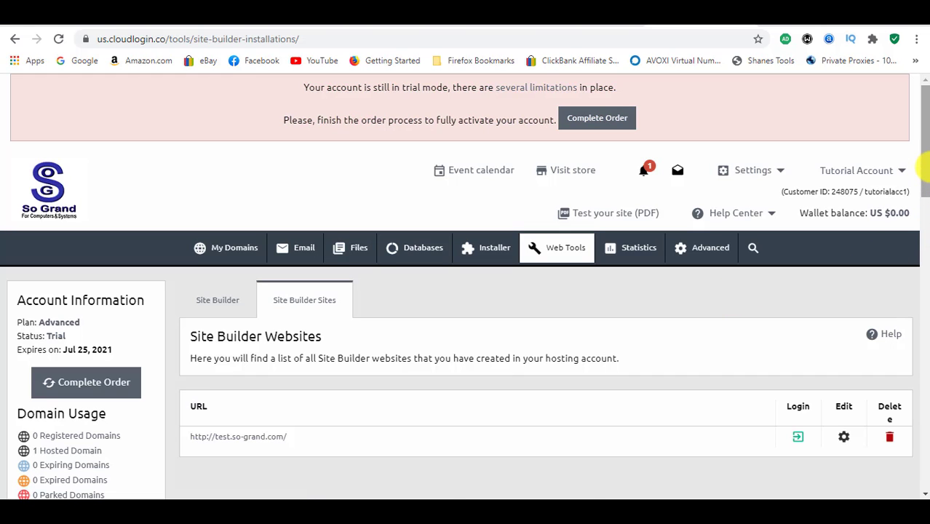
{"action": "left_click_drag", "start_coordinate": [922, 168], "coordinate": [923, 204]}
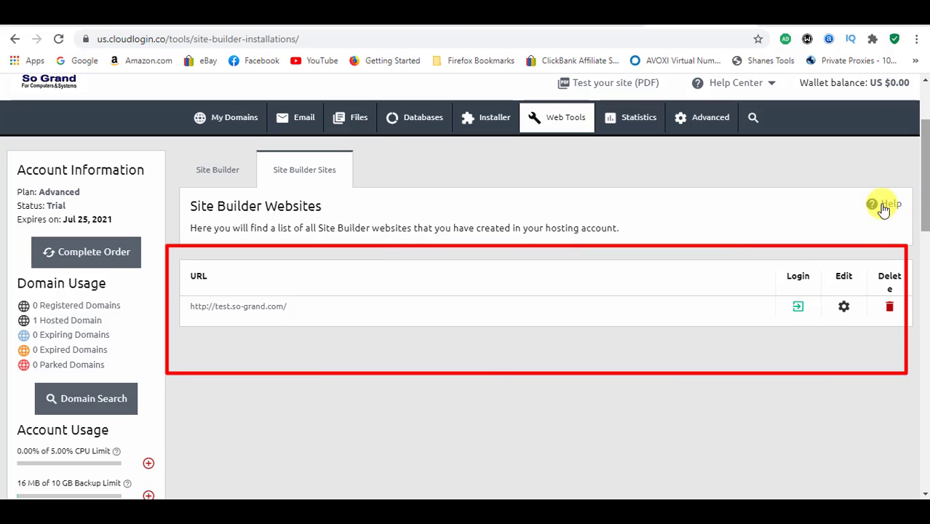
{"action": "left_click", "coordinate": [799, 307]}
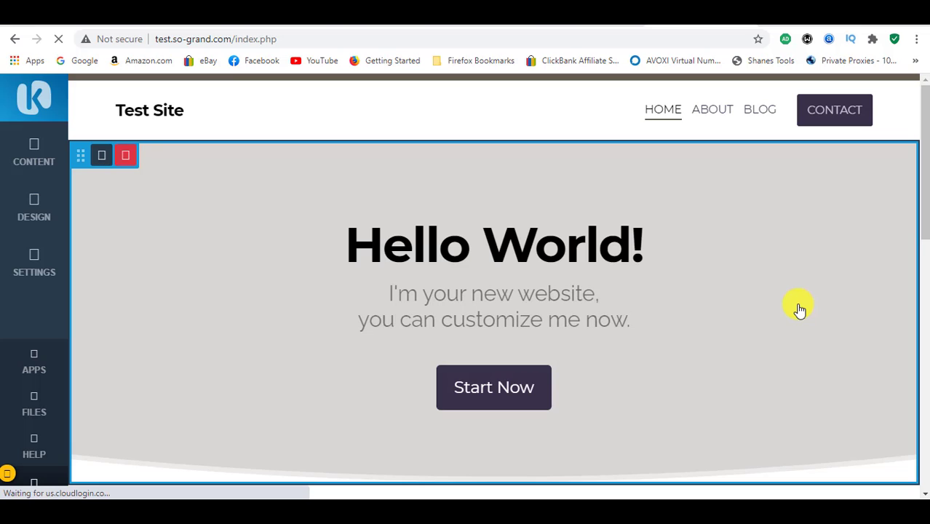
Step: Try the teal and navy color scheme on the website and preview the full page
{"action": "left_click", "coordinate": [34, 209]}
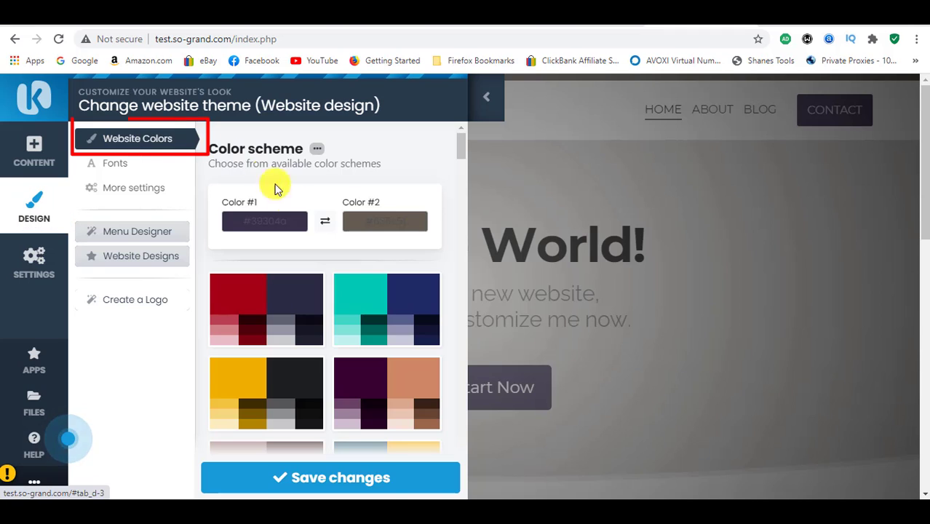
{"action": "left_click", "coordinate": [383, 309]}
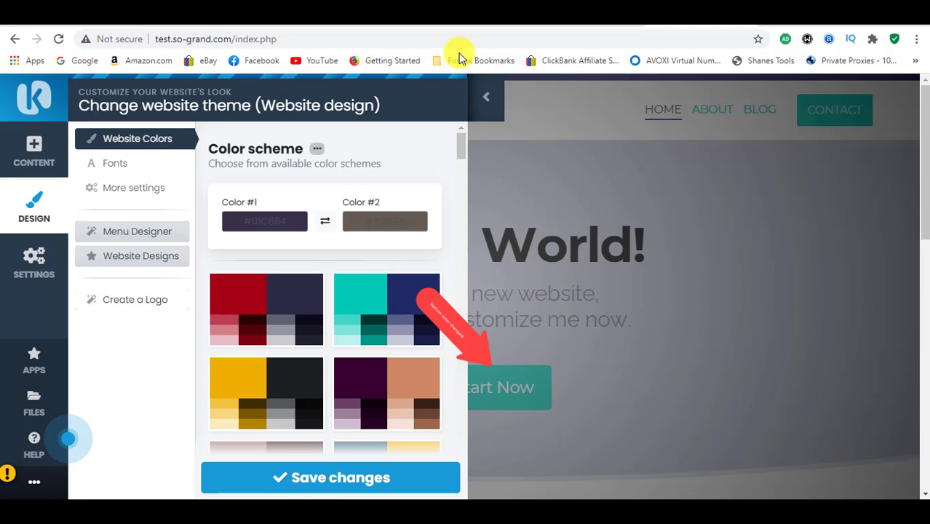
{"action": "left_click", "coordinate": [486, 95]}
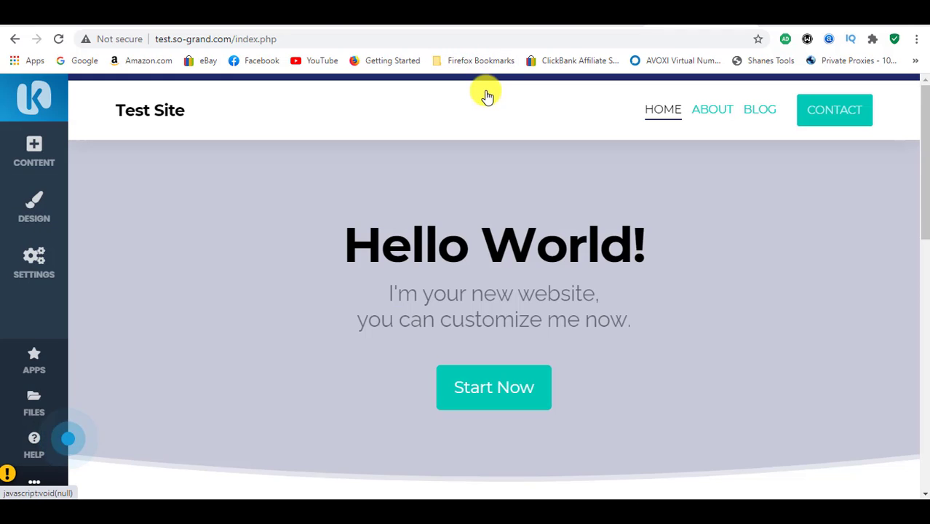
Step: Try the blue-yellow, light green-navy and red-navy color schemes on the website and reload the editor page
{"action": "left_click", "coordinate": [33, 211]}
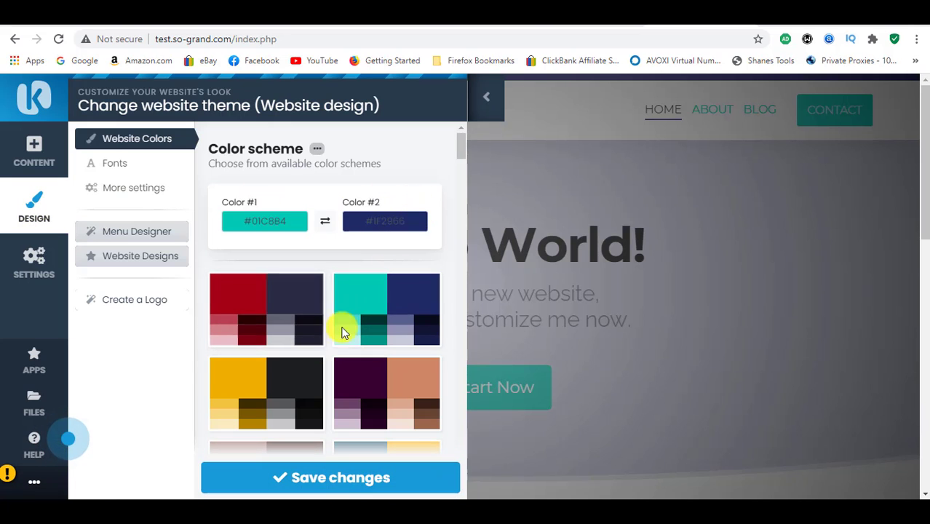
{"action": "left_click_drag", "start_coordinate": [460, 142], "coordinate": [464, 161]}
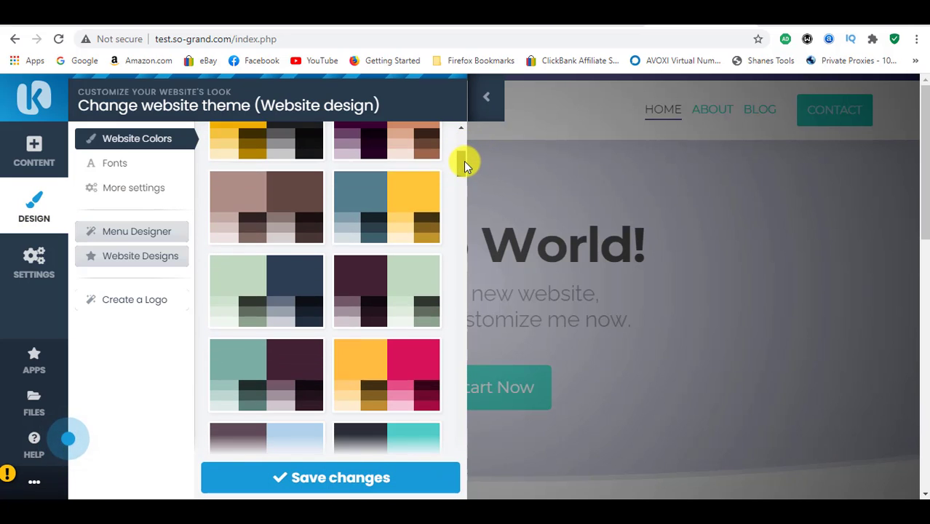
{"action": "left_click", "coordinate": [391, 188]}
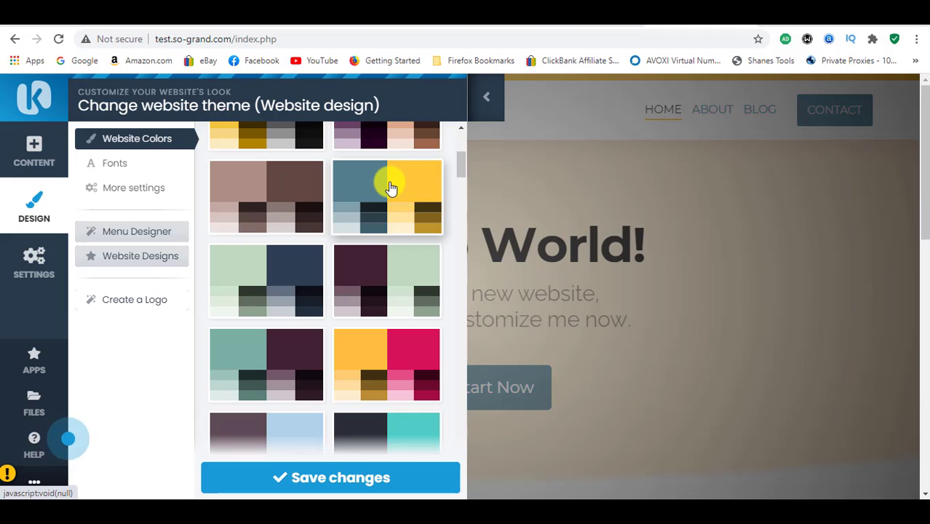
{"action": "left_click", "coordinate": [305, 283]}
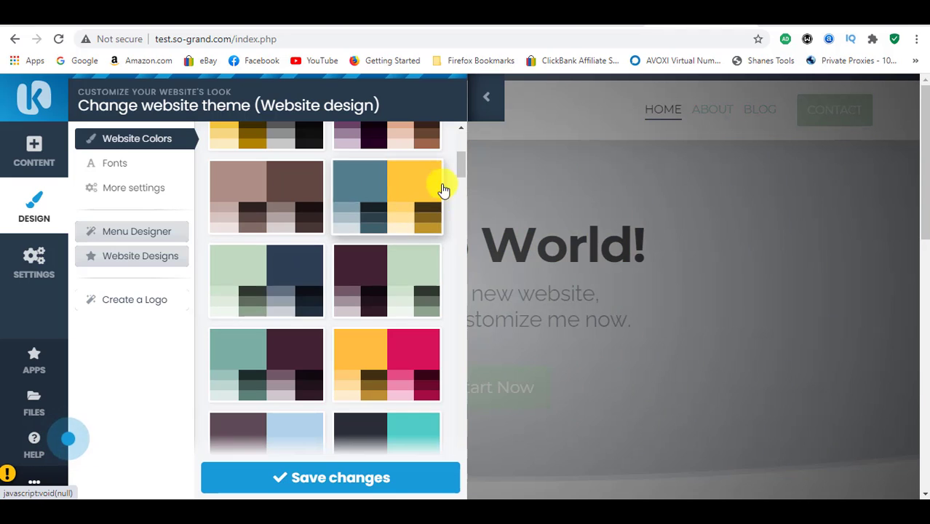
{"action": "mouse_move", "coordinate": [462, 161]}
{"action": "left_mouse_down"}
{"action": "mouse_move", "coordinate": [458, 142]}
{"action": "mouse_move", "coordinate": [458, 152]}
{"action": "left_mouse_up"}
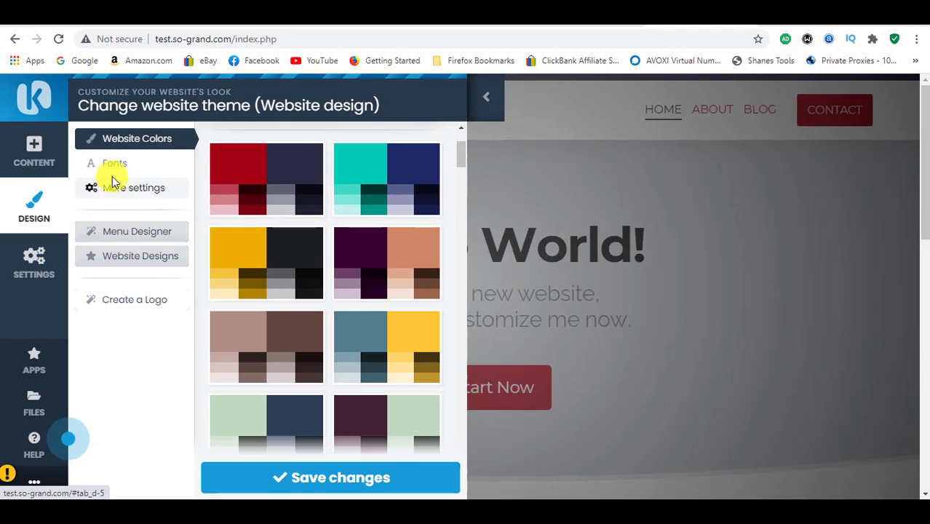
{"action": "left_click", "coordinate": [358, 478]}
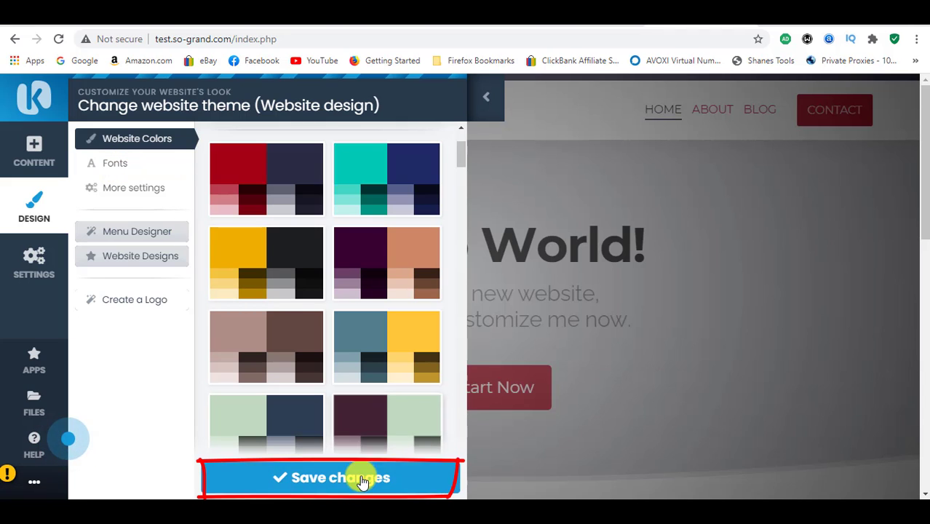
{"action": "left_click", "coordinate": [513, 43]}
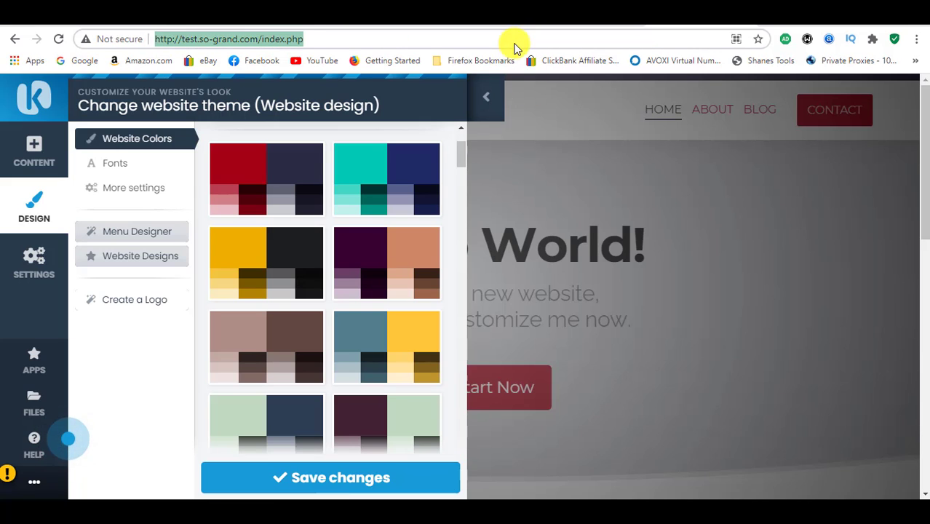
{"action": "left_click", "coordinate": [59, 41]}
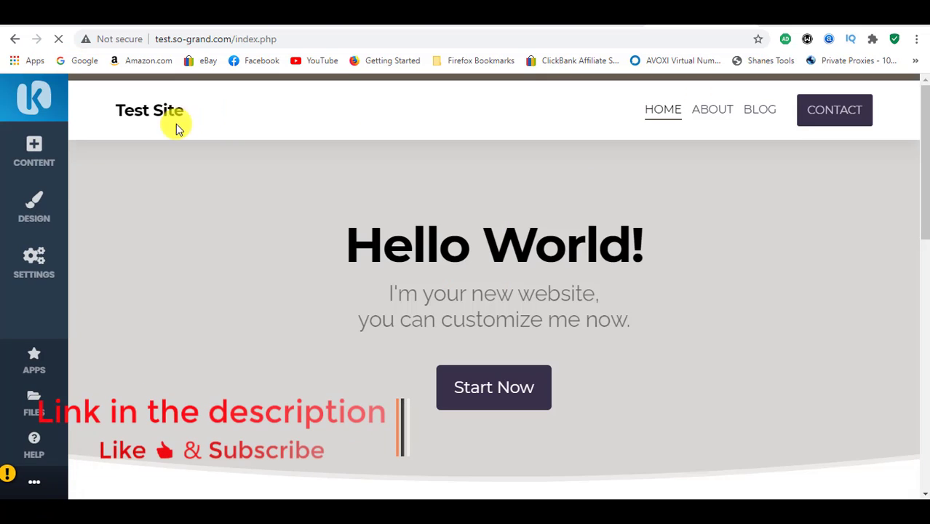
Step: Apply the red and dark navy color scheme to the website's design
{"action": "left_click", "coordinate": [27, 217]}
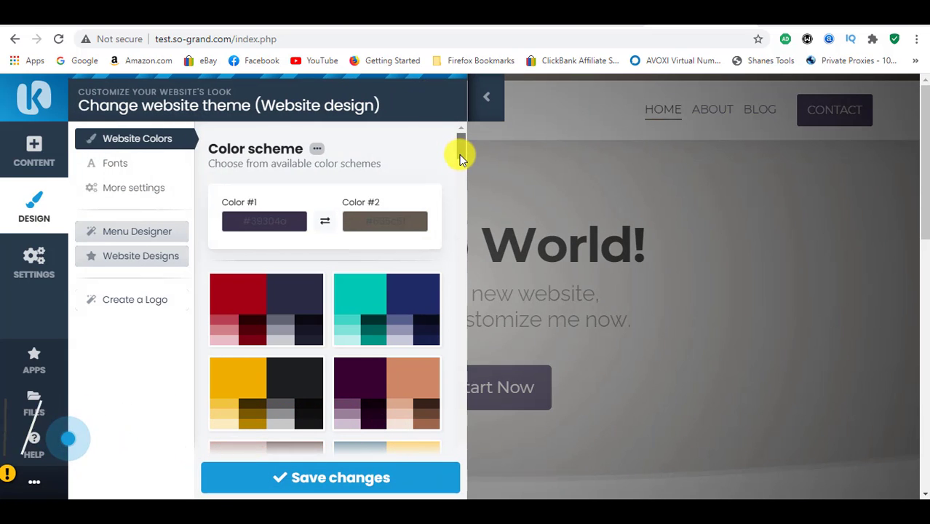
{"action": "scroll", "coordinate": [460, 157], "scroll_direction": "down", "scroll_amount": 3}
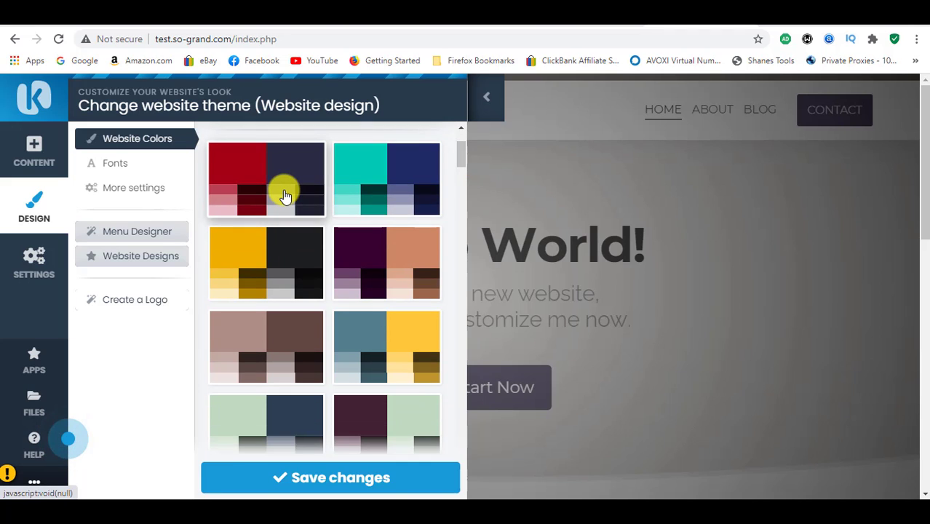
{"action": "left_click", "coordinate": [285, 195]}
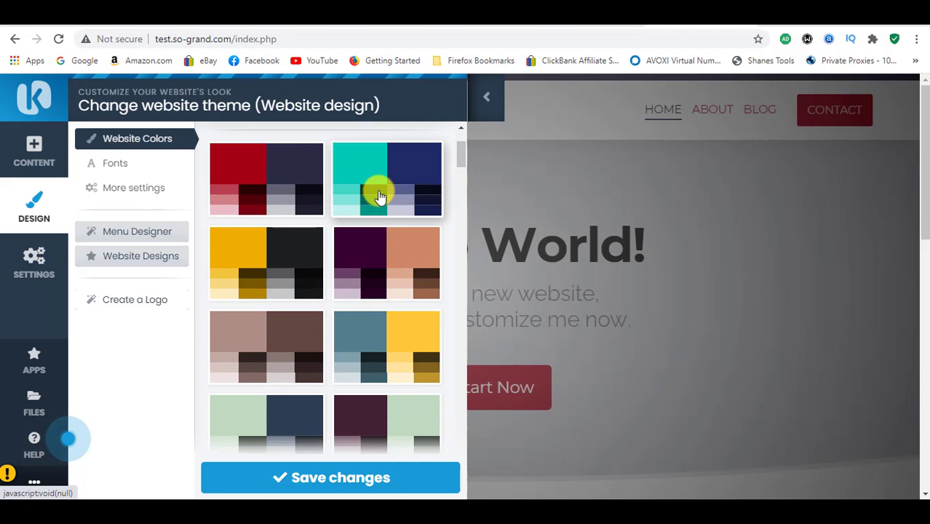
Step: Set Font #1 in the website's font settings to Arbutus
{"action": "left_click", "coordinate": [122, 165]}
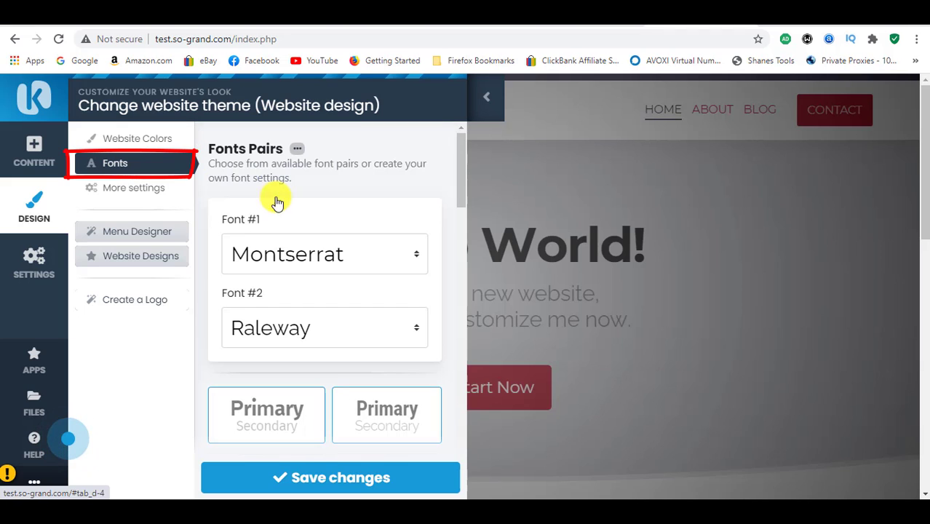
{"action": "left_click", "coordinate": [409, 258]}
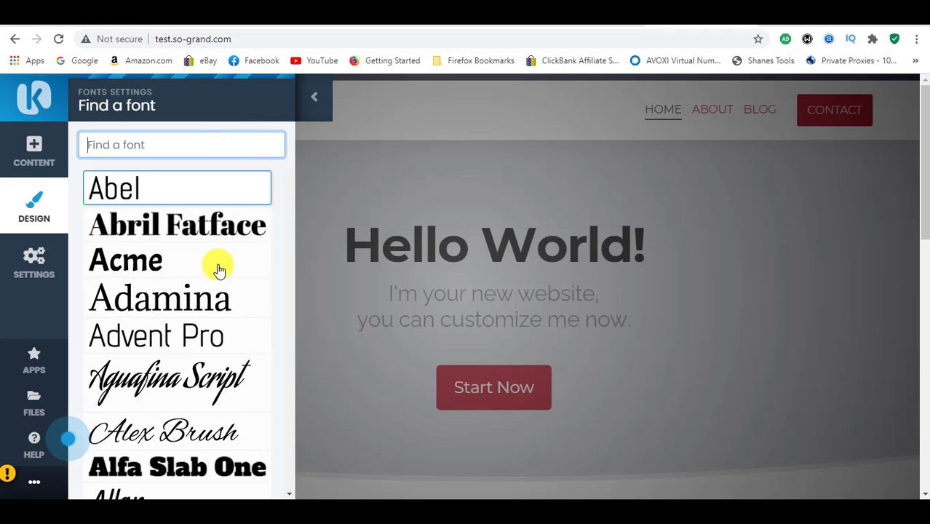
{"action": "triple_click", "coordinate": [282, 239]}
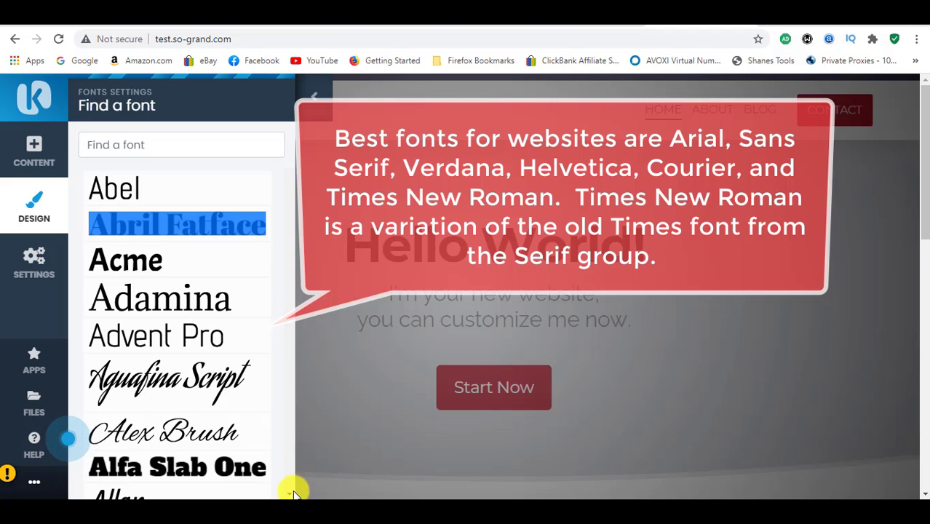
{"action": "scroll", "coordinate": [289, 495], "scroll_direction": "down", "scroll_amount": 5}
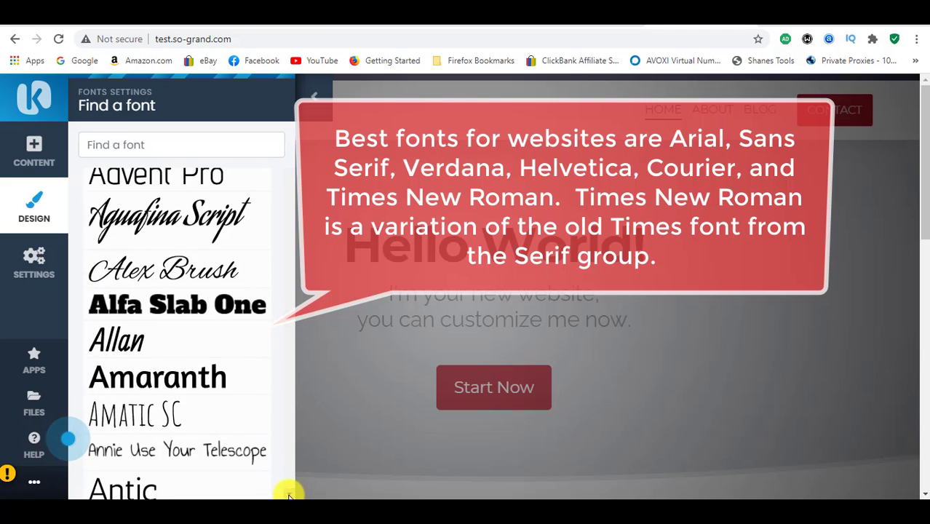
{"action": "scroll", "coordinate": [289, 495], "scroll_direction": "down", "scroll_amount": 5}
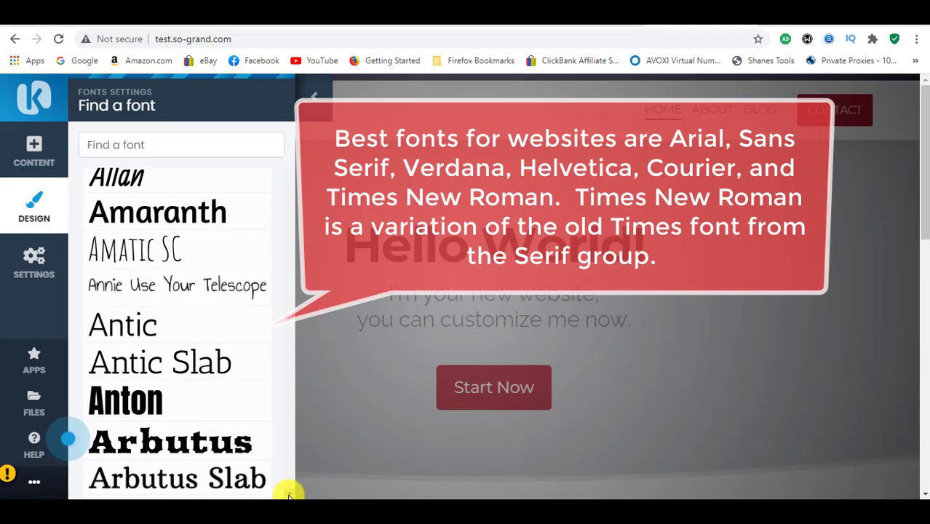
{"action": "scroll", "coordinate": [289, 495], "scroll_direction": "down", "scroll_amount": 4}
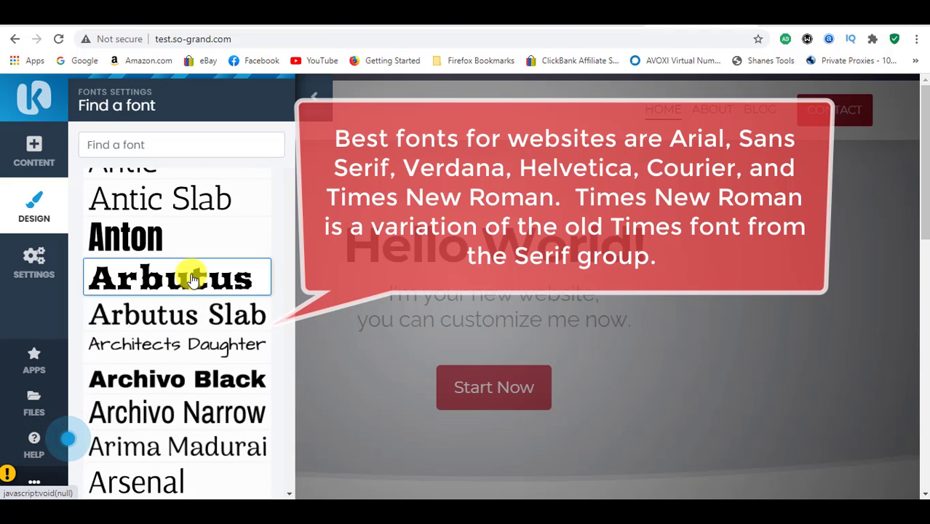
{"action": "left_click", "coordinate": [193, 279]}
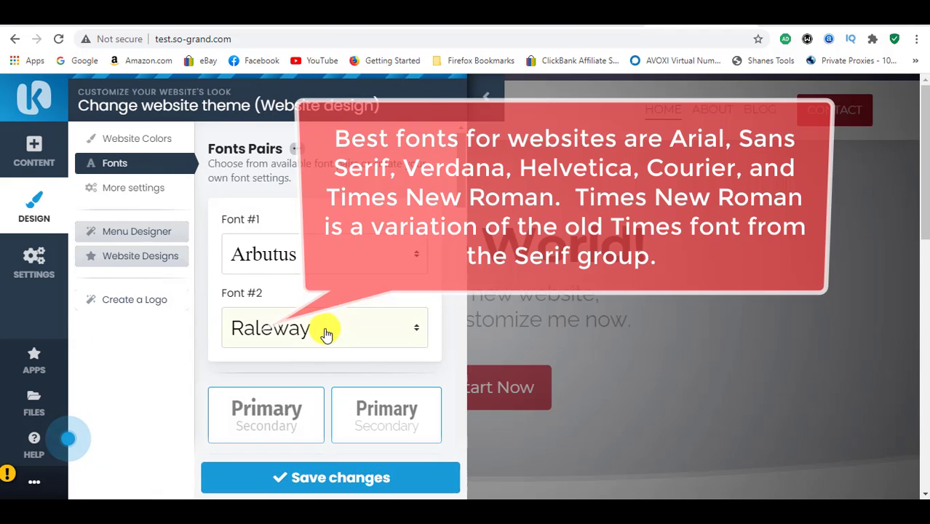
Step: Set Font #2 to Archivo Narrow and save the design changes
{"action": "left_click", "coordinate": [364, 334]}
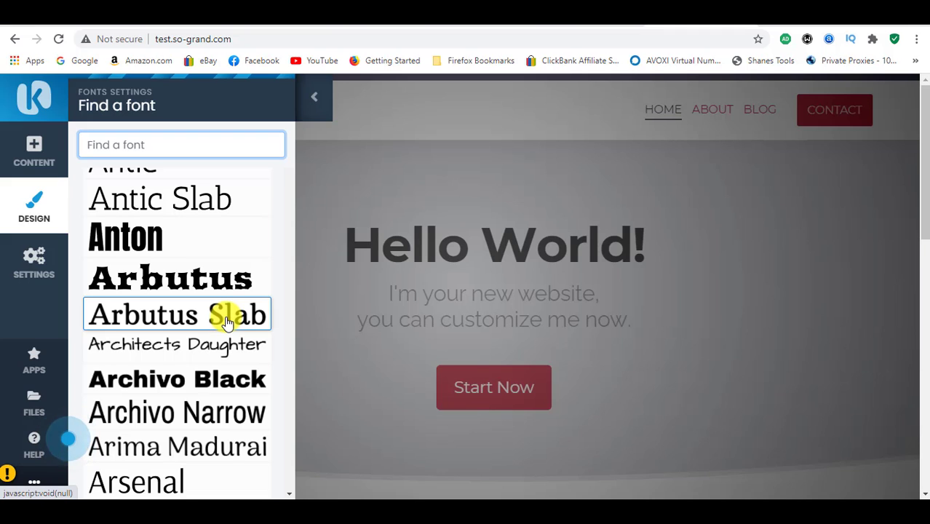
{"action": "left_click", "coordinate": [213, 417]}
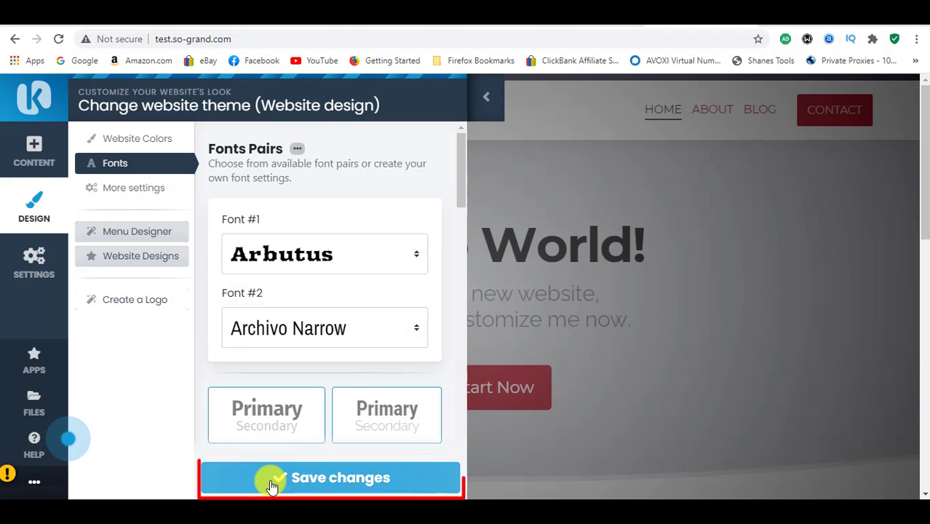
{"action": "left_click", "coordinate": [270, 481]}
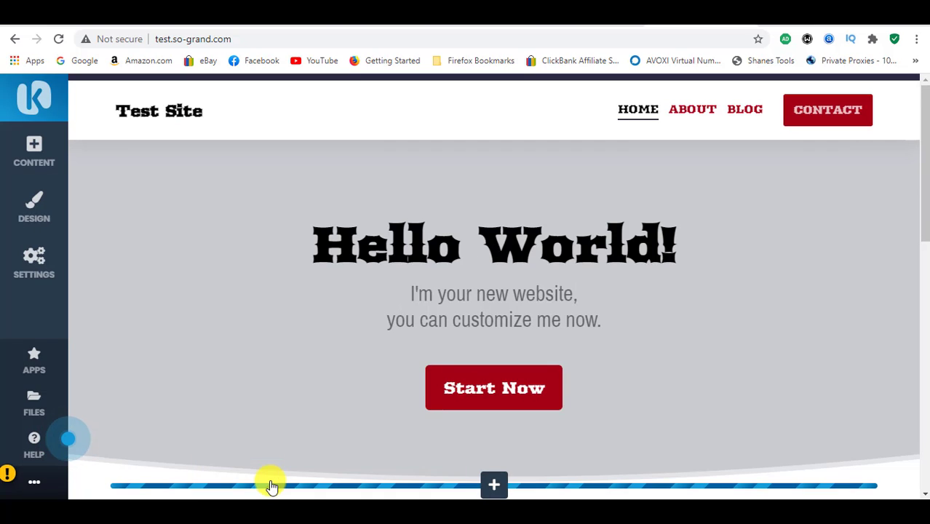
Step: Change Font #1 in the website's font settings to Acme and save the design changes
{"action": "left_click", "coordinate": [32, 212]}
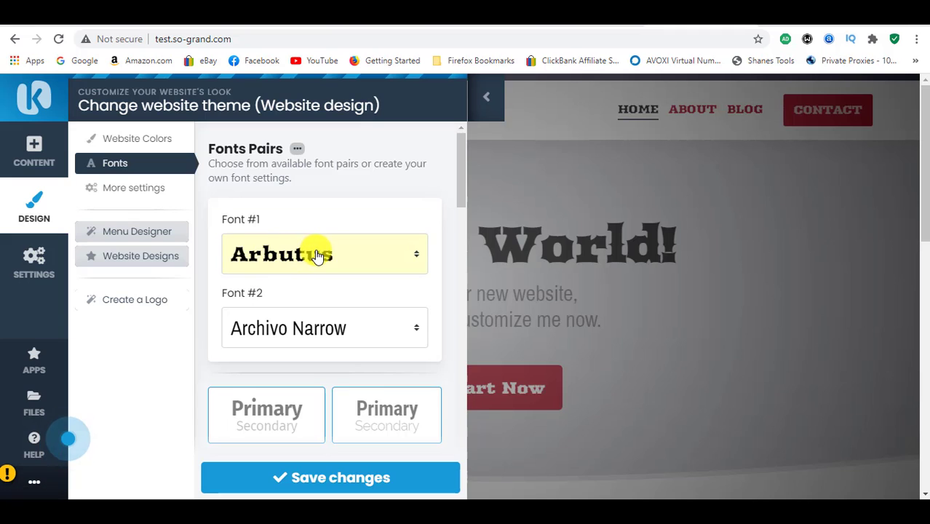
{"action": "left_click", "coordinate": [318, 255]}
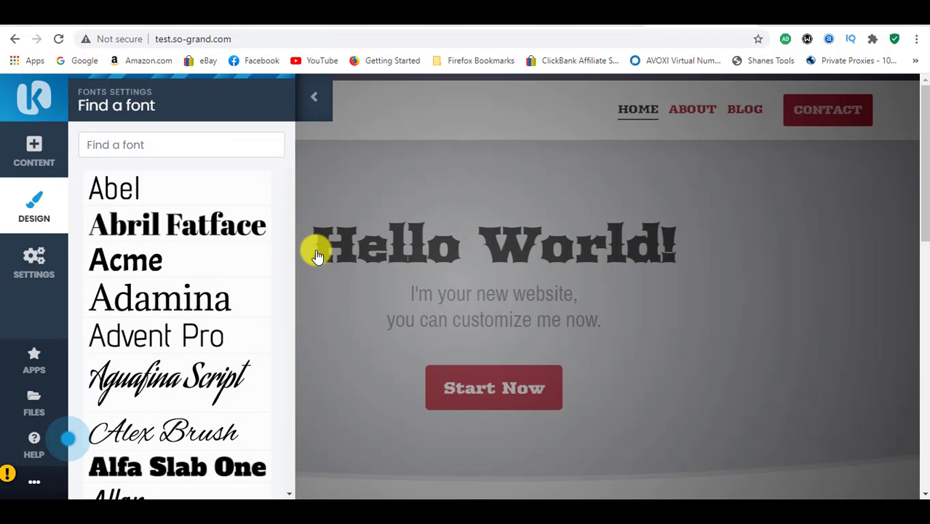
{"action": "left_click", "coordinate": [236, 273]}
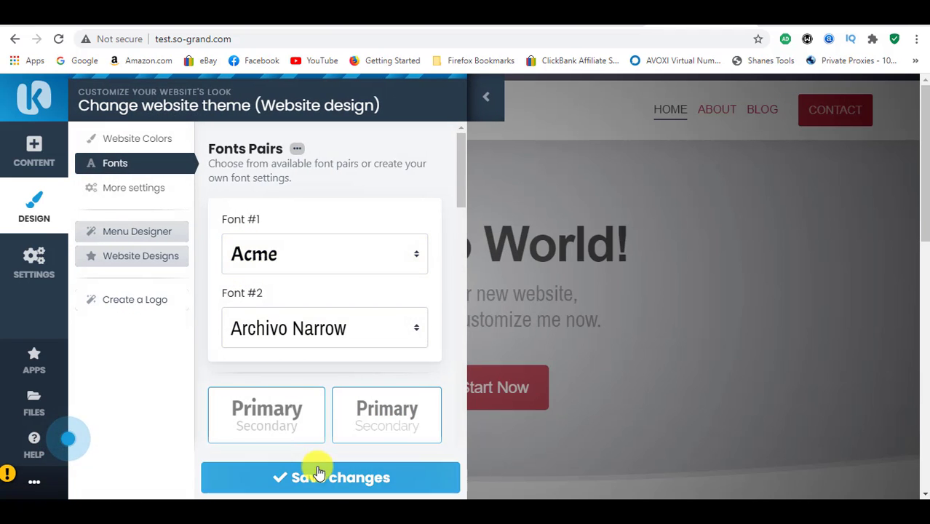
{"action": "left_click", "coordinate": [316, 478]}
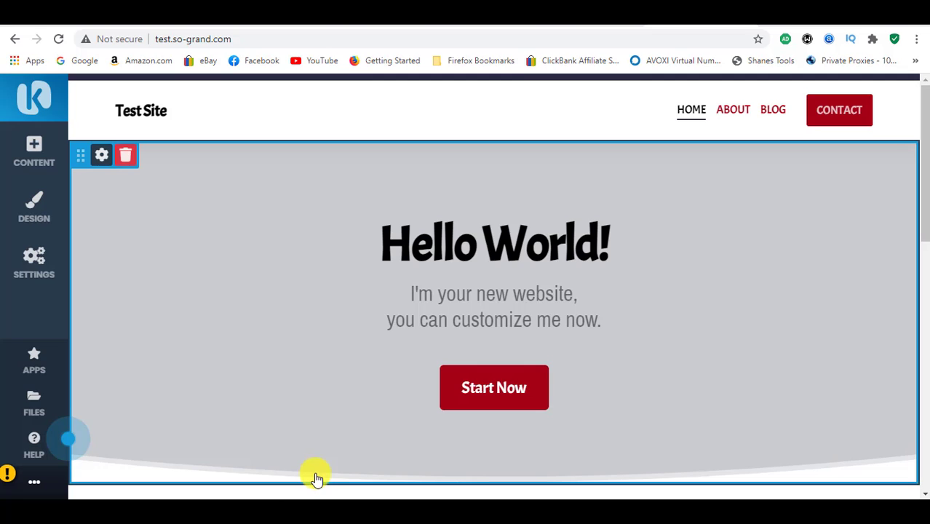
Step: Apply the Source Sans Pro and Libre Baskerville font pair to the website and save the design changes
{"action": "left_click", "coordinate": [27, 208]}
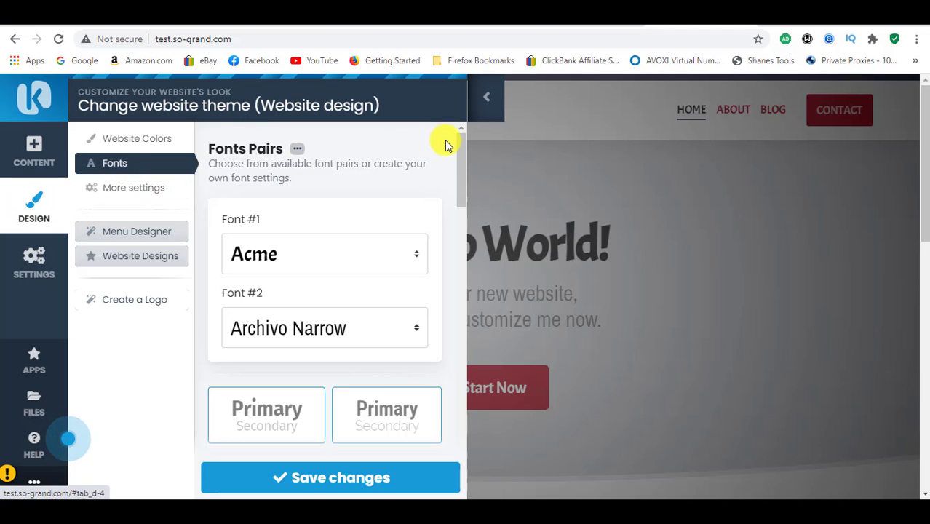
{"action": "mouse_move", "coordinate": [461, 160]}
{"action": "left_mouse_down"}
{"action": "mouse_move", "coordinate": [461, 437]}
{"action": "mouse_move", "coordinate": [442, 326]}
{"action": "mouse_move", "coordinate": [460, 205]}
{"action": "left_mouse_up"}
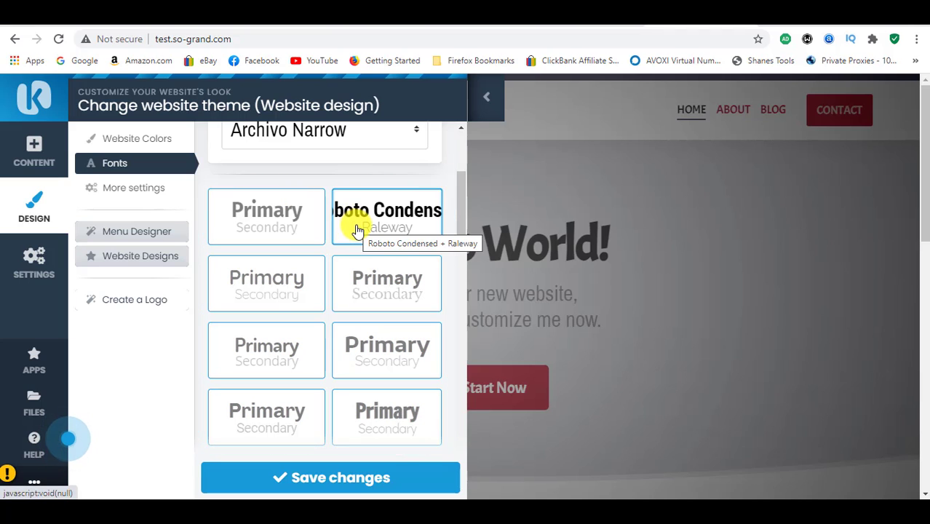
{"action": "left_click", "coordinate": [392, 294]}
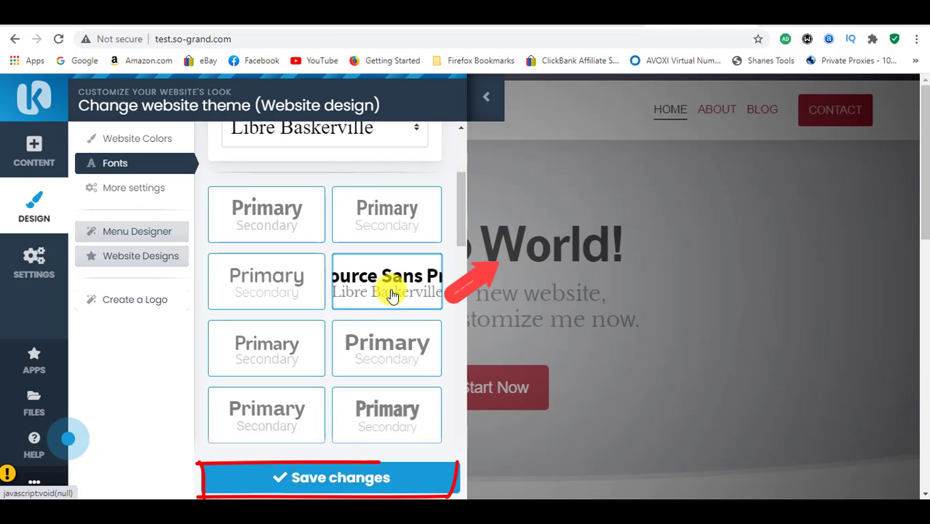
{"action": "left_click", "coordinate": [349, 476]}
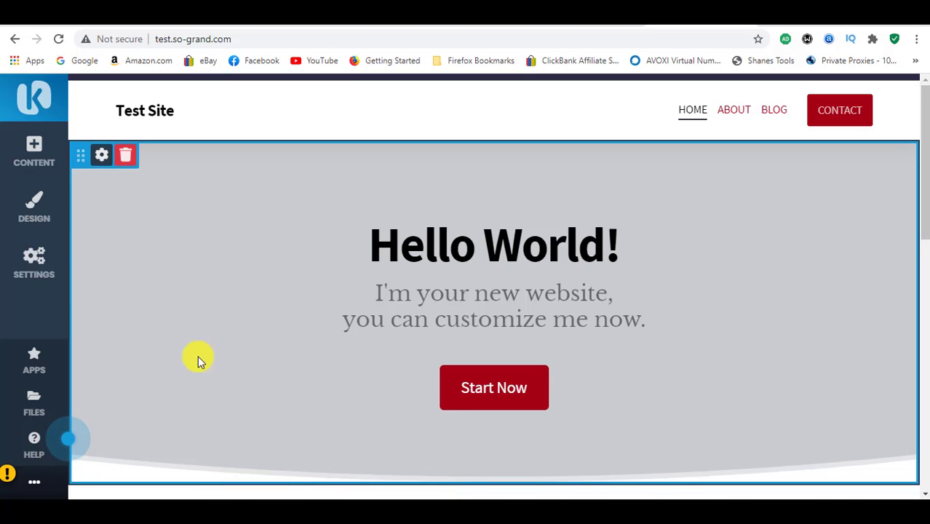
Step: Review the font assignments for the website contents and footer, and check the fonts down the whole page
{"action": "left_click", "coordinate": [38, 217]}
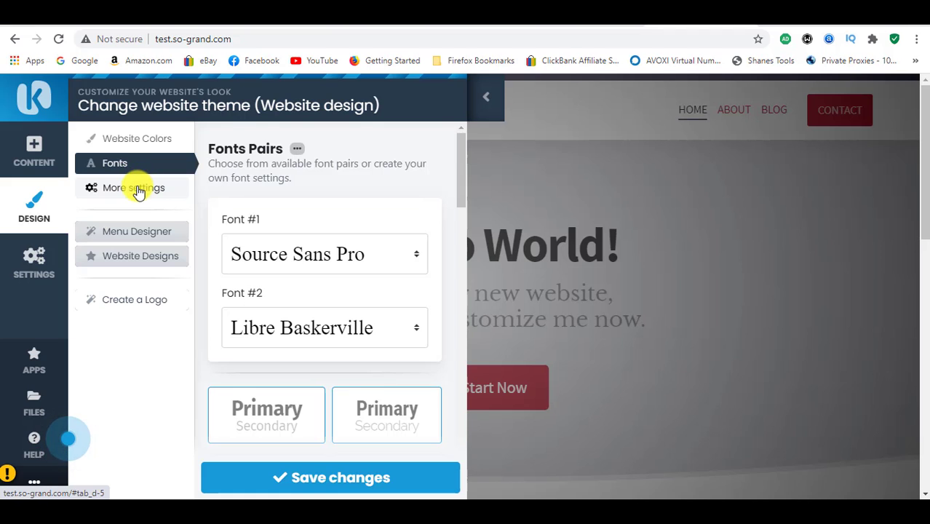
{"action": "left_click_drag", "start_coordinate": [465, 173], "coordinate": [459, 486]}
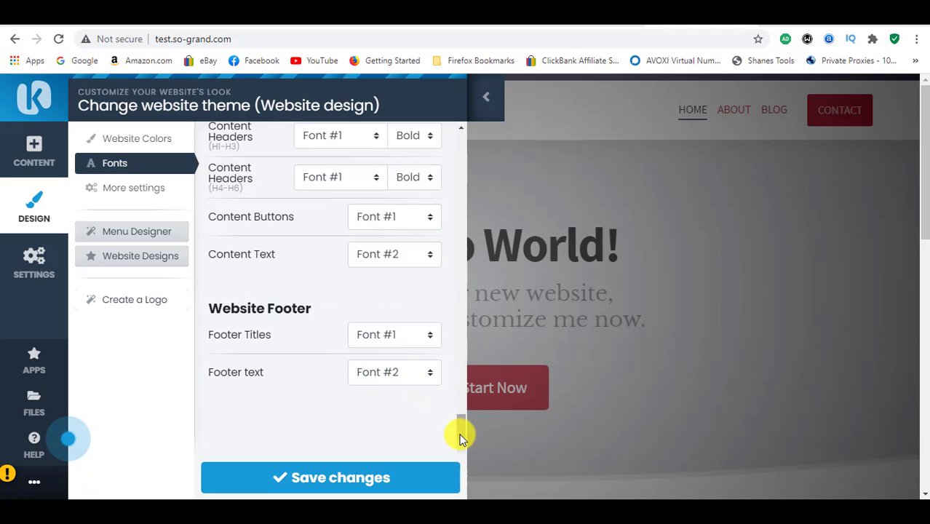
{"action": "left_click_drag", "start_coordinate": [460, 432], "coordinate": [458, 429]}
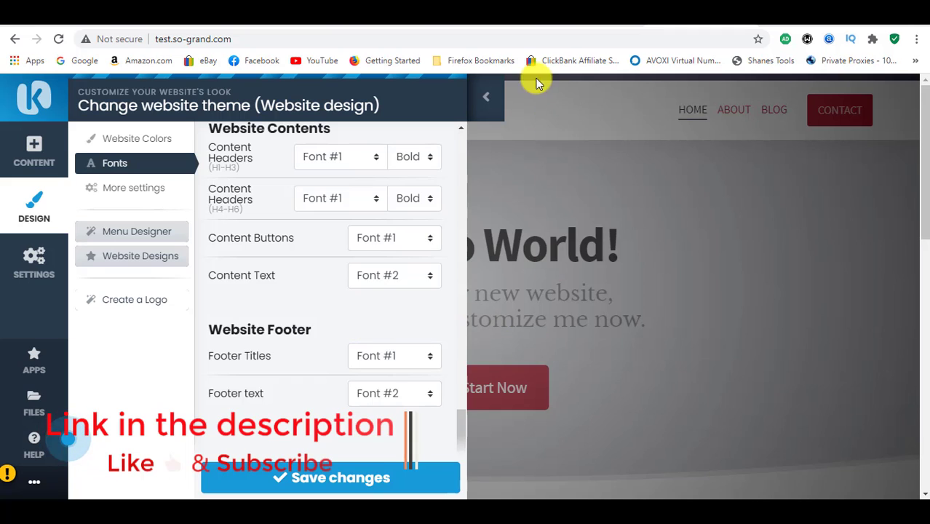
{"action": "left_click", "coordinate": [494, 106]}
{"action": "left_click_drag", "start_coordinate": [924, 183], "coordinate": [923, 432]}
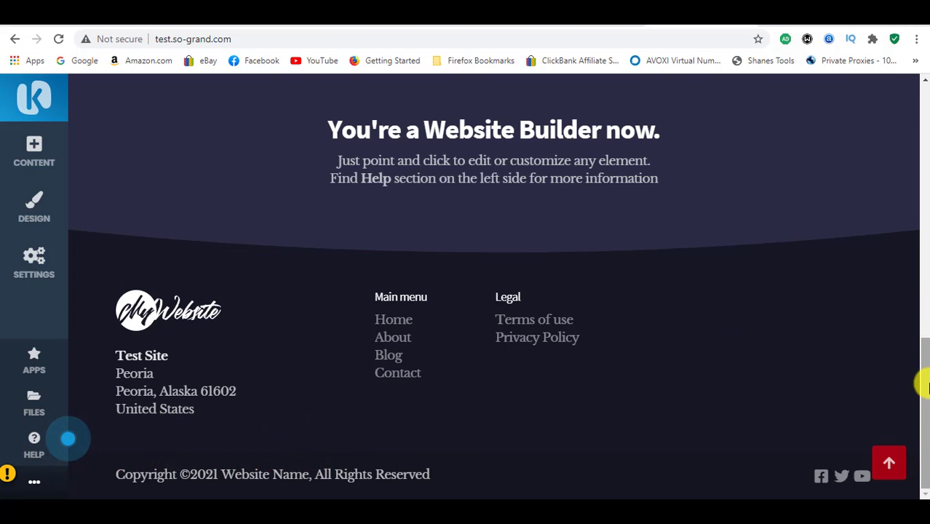
{"action": "left_click_drag", "start_coordinate": [925, 386], "coordinate": [925, 95]}
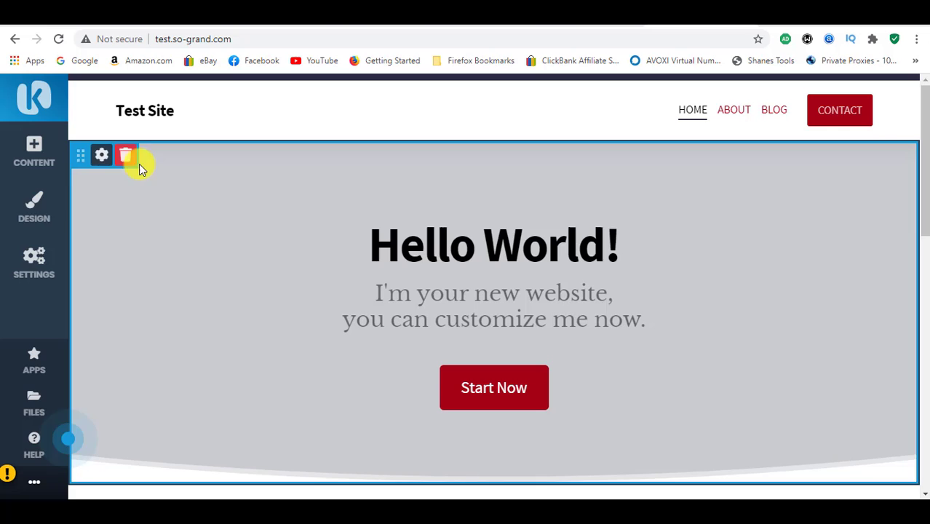
Step: Try the Website in Container option in the additional design settings, preview the page, and switch the option back off
{"action": "left_click", "coordinate": [44, 207]}
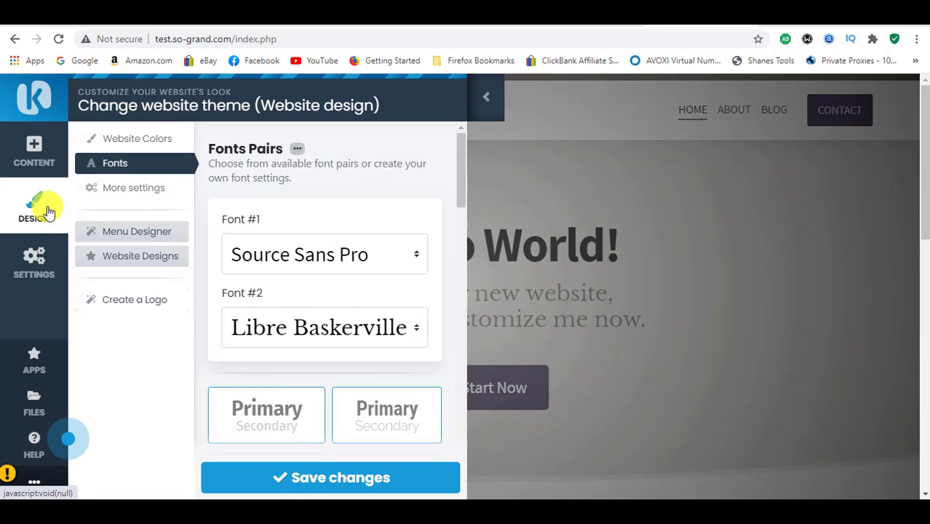
{"action": "left_click", "coordinate": [135, 190]}
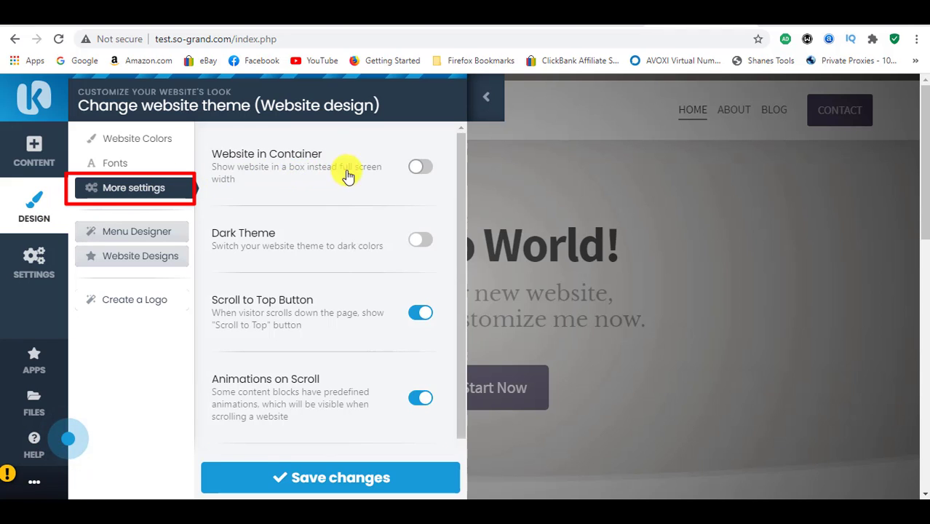
{"action": "left_click", "coordinate": [419, 168]}
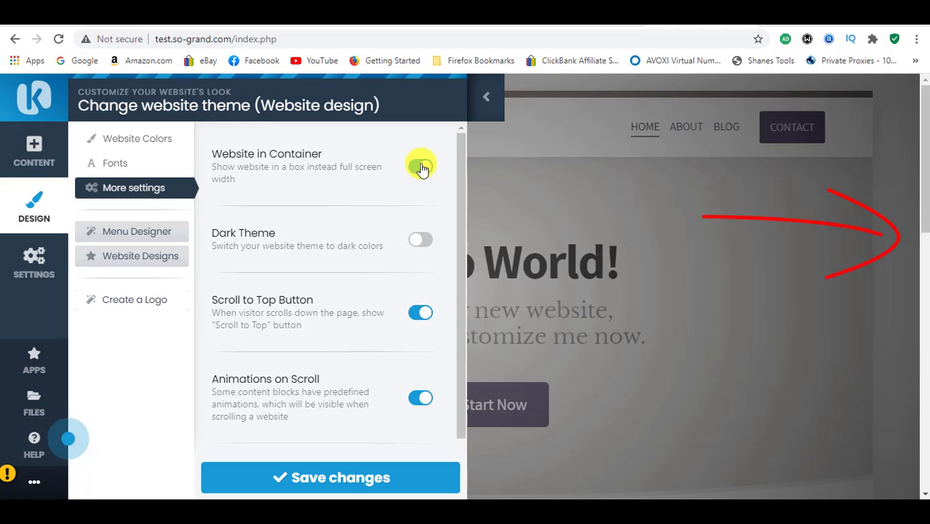
{"action": "left_click", "coordinate": [486, 89]}
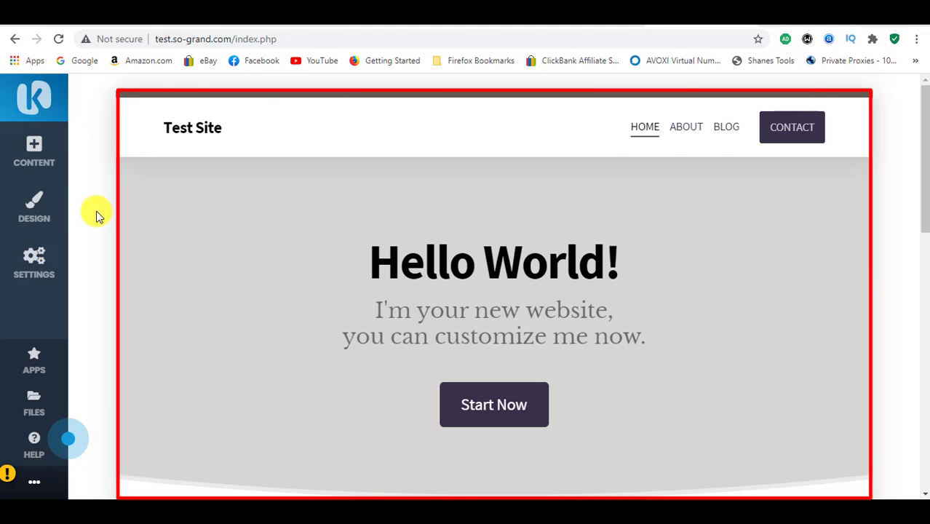
{"action": "left_click", "coordinate": [24, 204]}
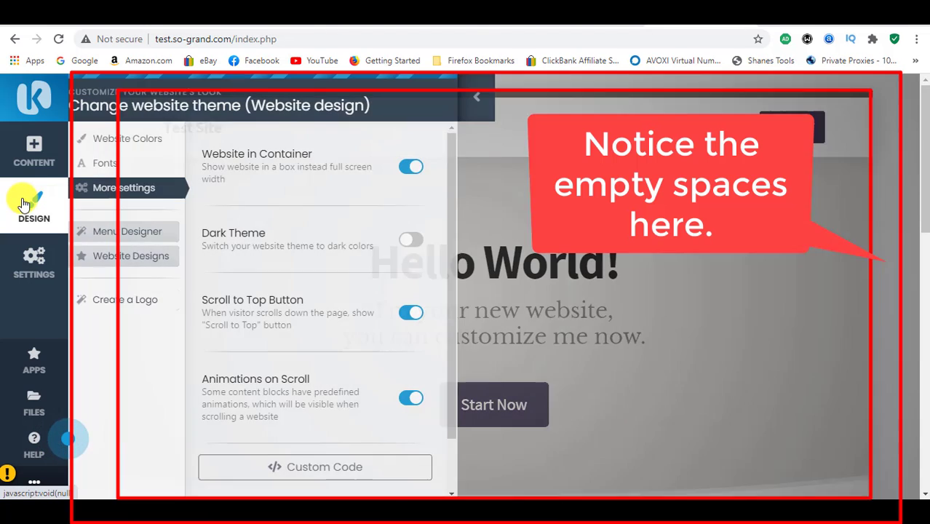
{"action": "left_click", "coordinate": [417, 167]}
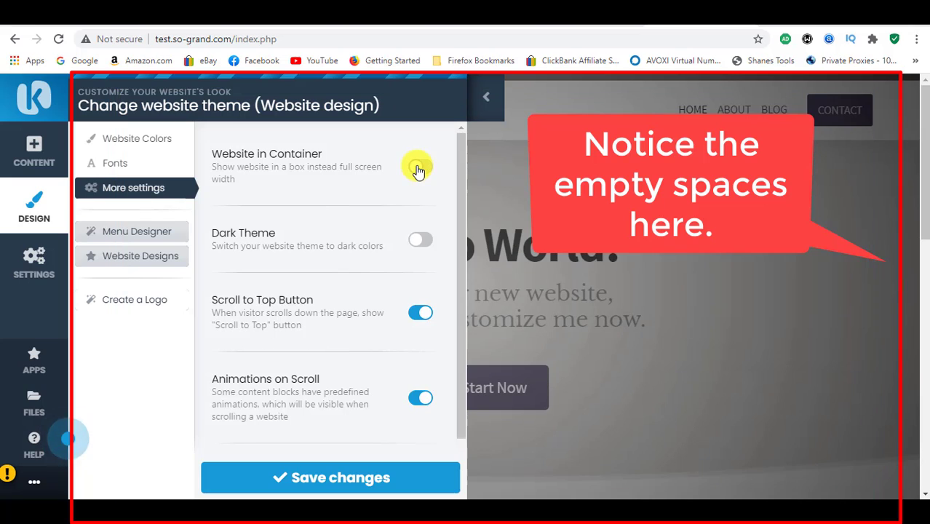
Step: Try the Dark Theme option, preview it on the hero and feature sections, and switch it back off
{"action": "left_click", "coordinate": [421, 240]}
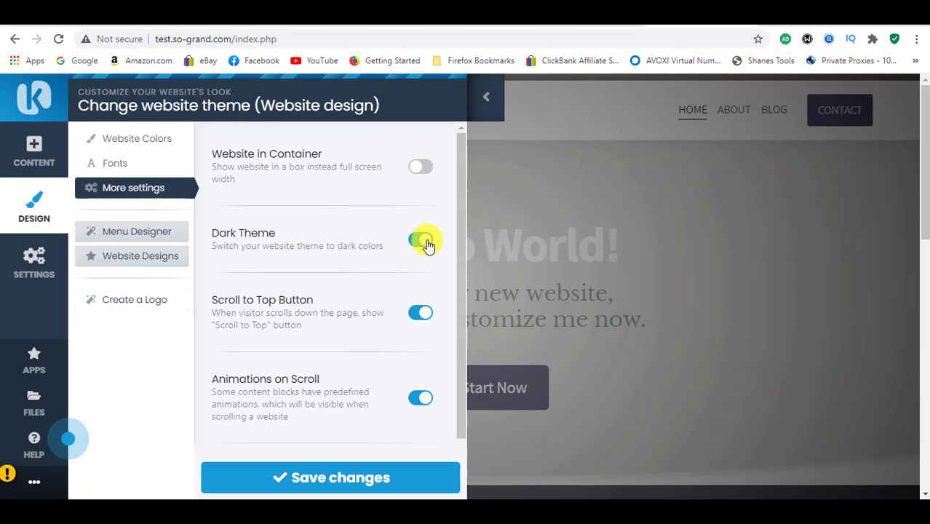
{"action": "left_click", "coordinate": [482, 105]}
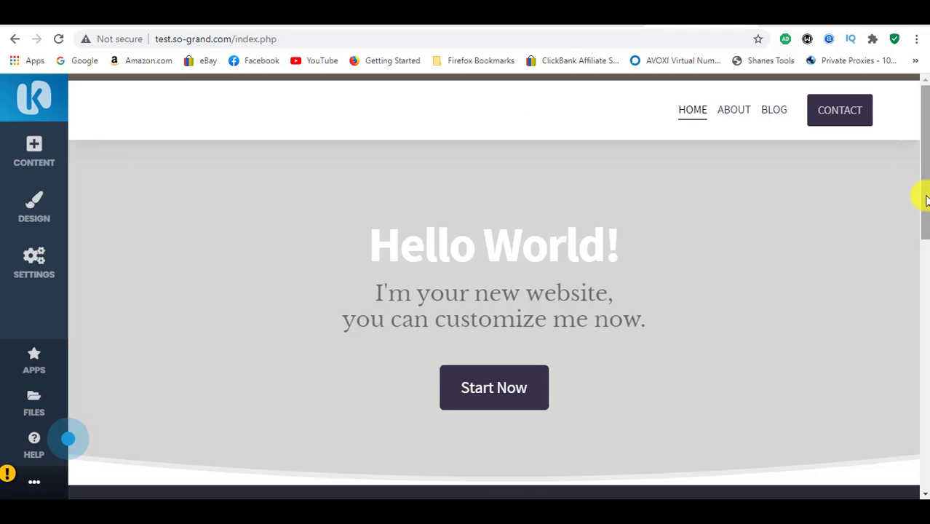
{"action": "left_click_drag", "start_coordinate": [923, 195], "coordinate": [923, 306]}
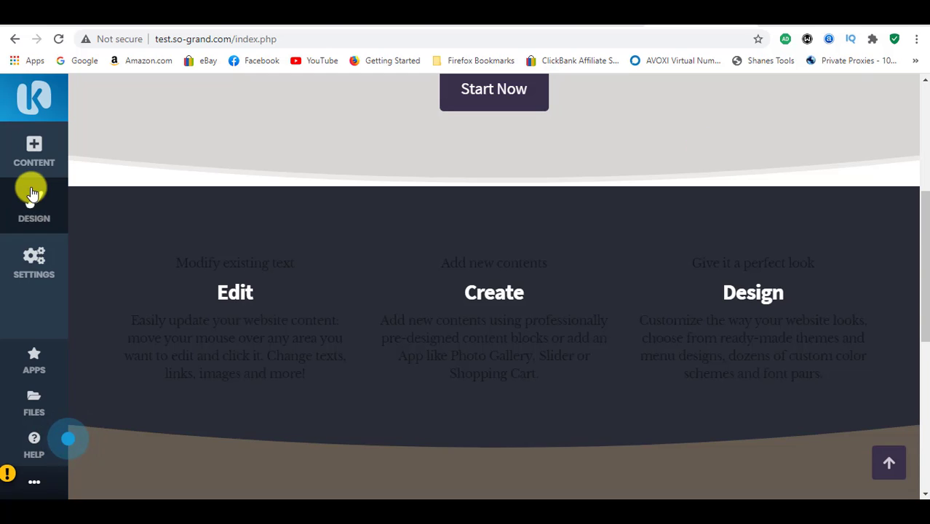
{"action": "left_click", "coordinate": [31, 192]}
{"action": "left_click", "coordinate": [423, 241]}
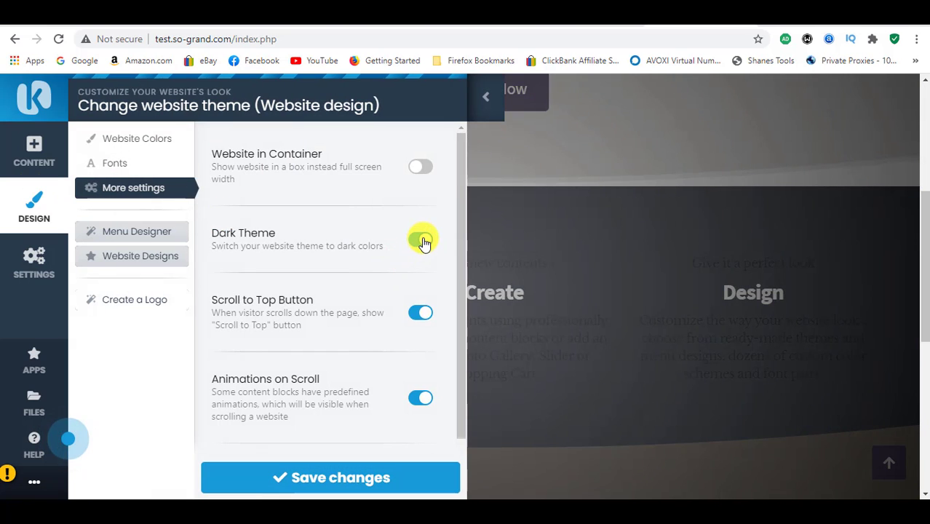
{"action": "left_click", "coordinate": [423, 241]}
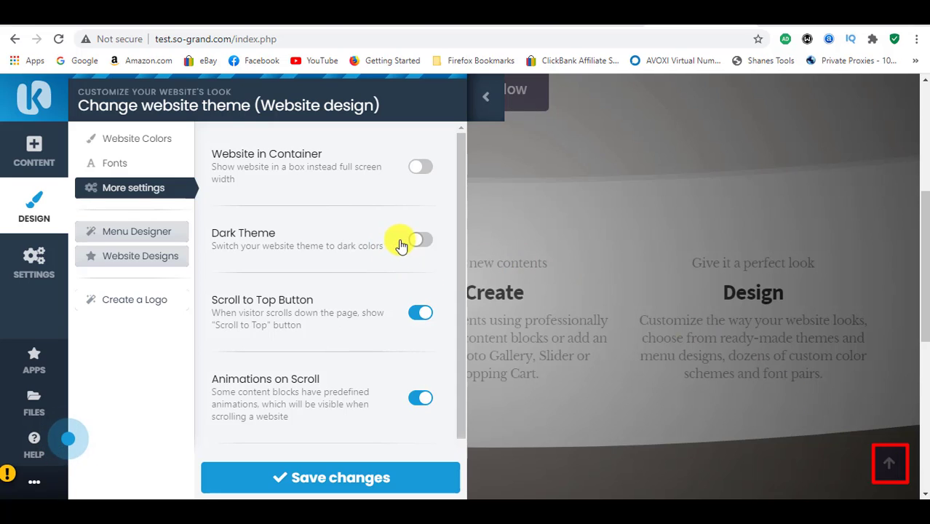
Step: Try the page with the Scroll to Top Button disabled, then enable the option again
{"action": "left_click", "coordinate": [419, 313]}
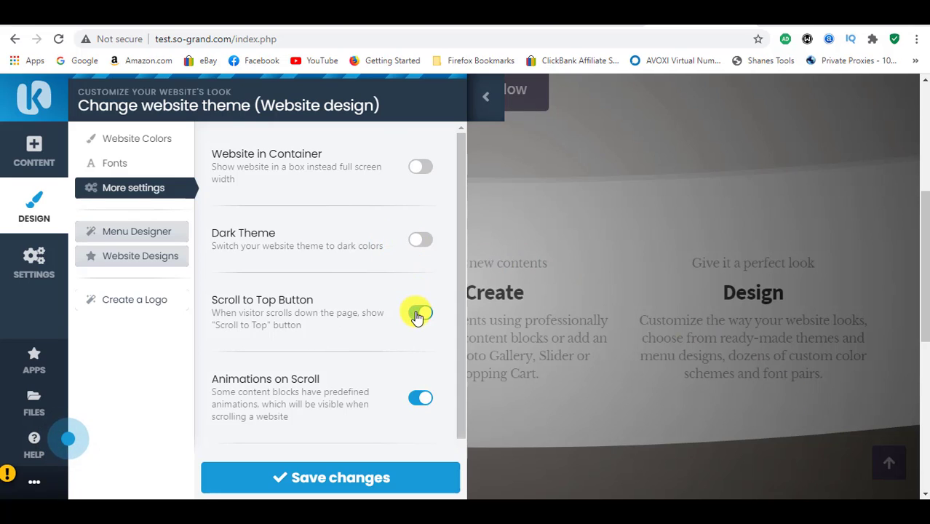
{"action": "left_click", "coordinate": [417, 316]}
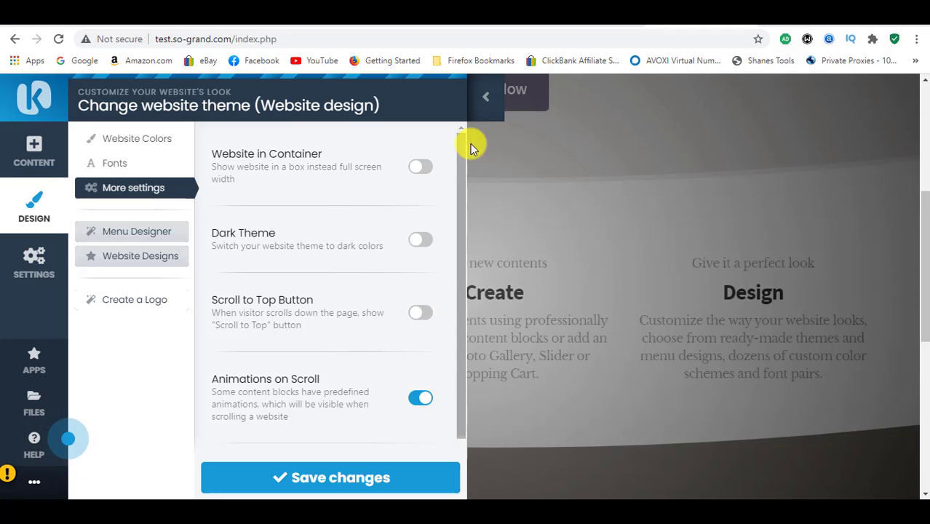
{"action": "left_click", "coordinate": [492, 115]}
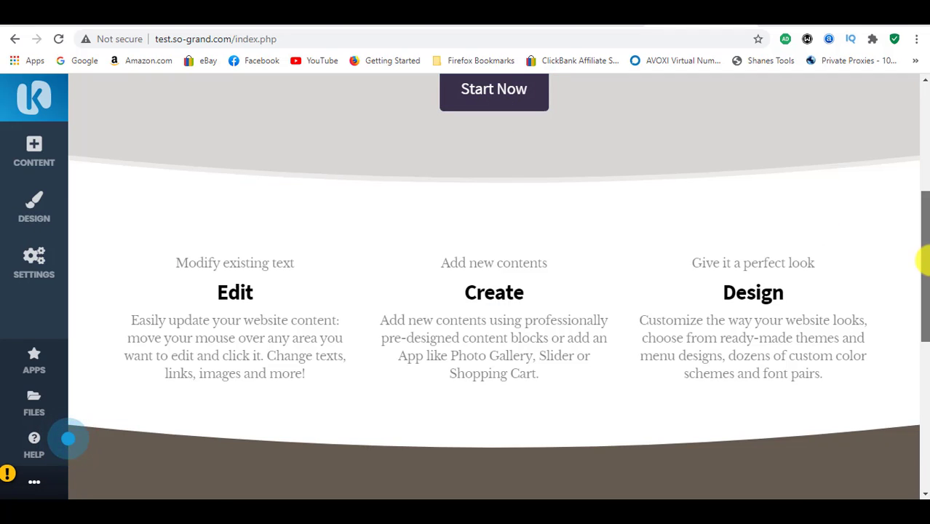
{"action": "left_click_drag", "start_coordinate": [924, 255], "coordinate": [923, 173]}
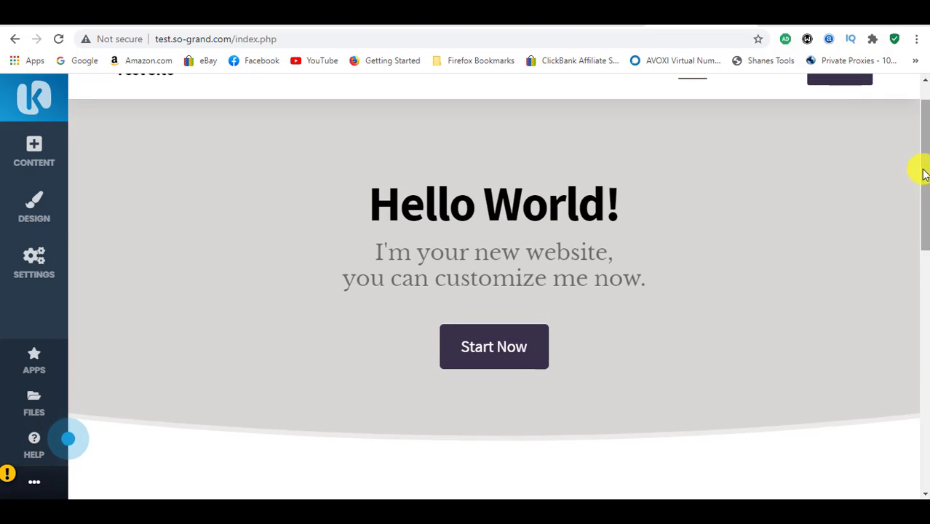
{"action": "left_click", "coordinate": [29, 211]}
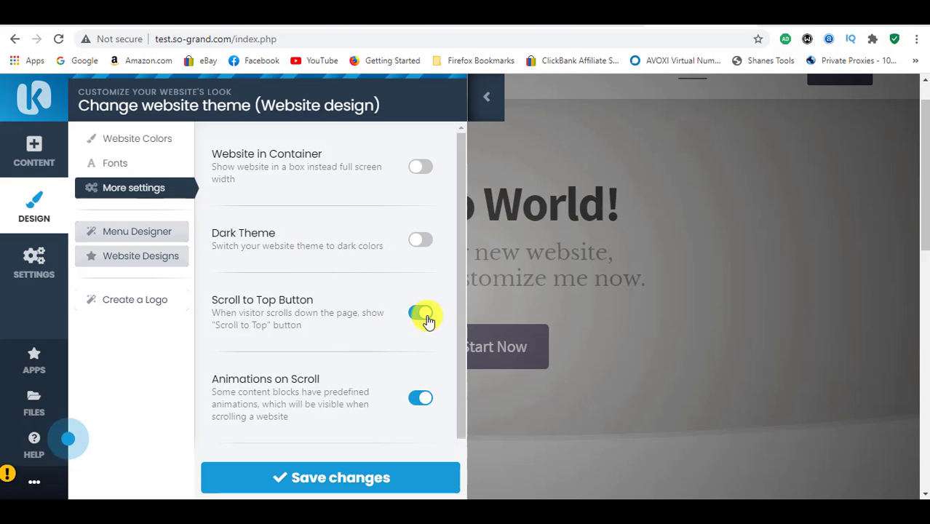
Step: Test the scroll-to-top button from the website's footer with the design settings closed
{"action": "left_click_drag", "start_coordinate": [921, 234], "coordinate": [921, 478]}
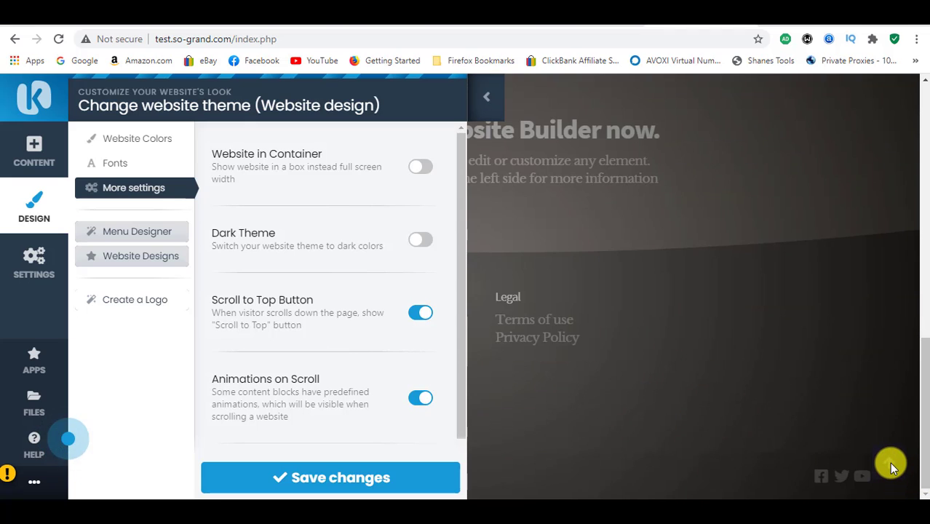
{"action": "left_click", "coordinate": [486, 95]}
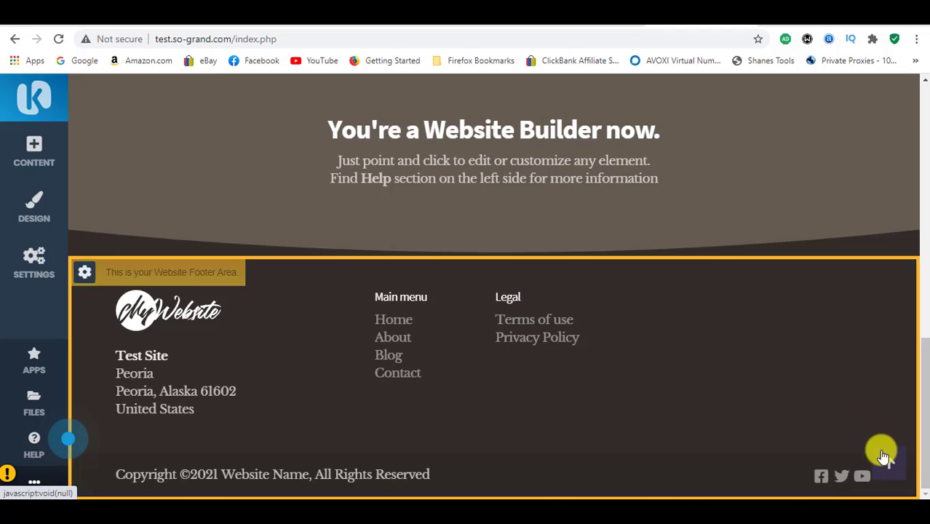
{"action": "left_click", "coordinate": [889, 466]}
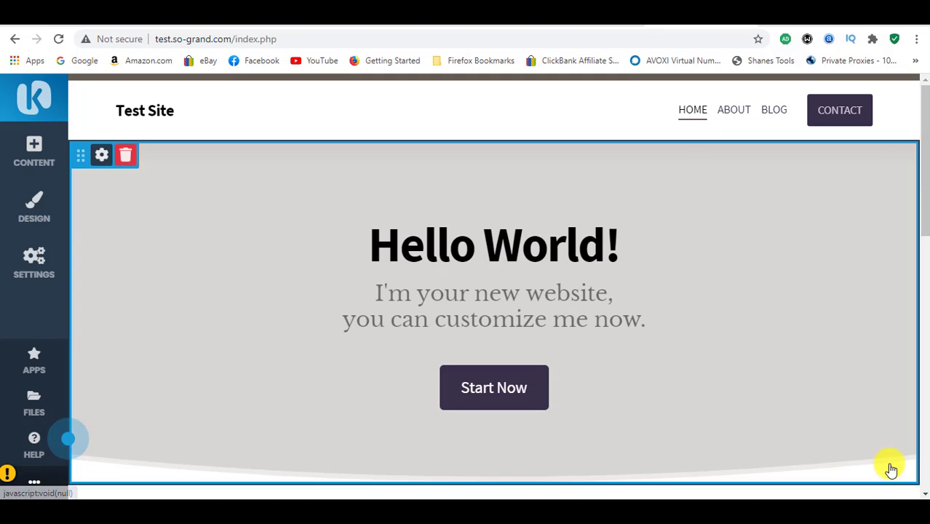
Step: Examine the Animations on Scroll setting and the Custom Code editor, then return to the additional design settings
{"action": "left_click", "coordinate": [29, 200]}
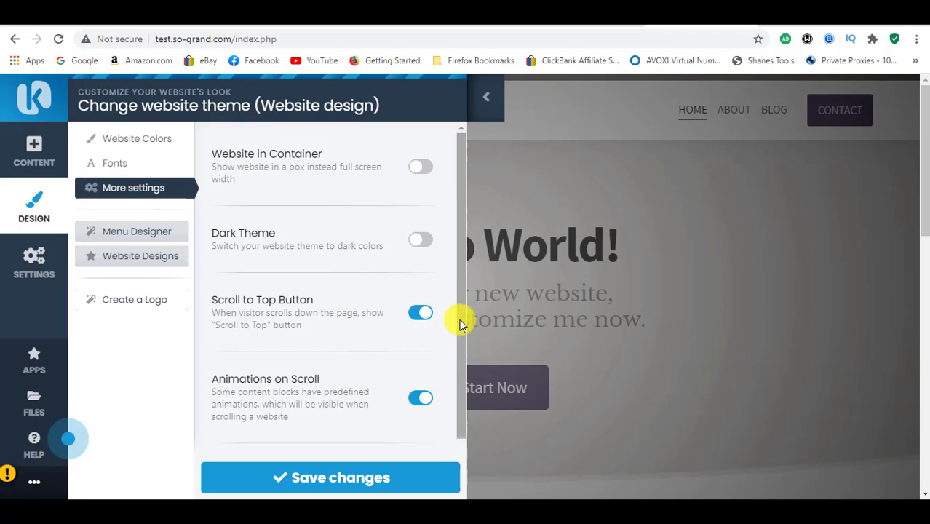
{"action": "left_click_drag", "start_coordinate": [460, 319], "coordinate": [461, 388]}
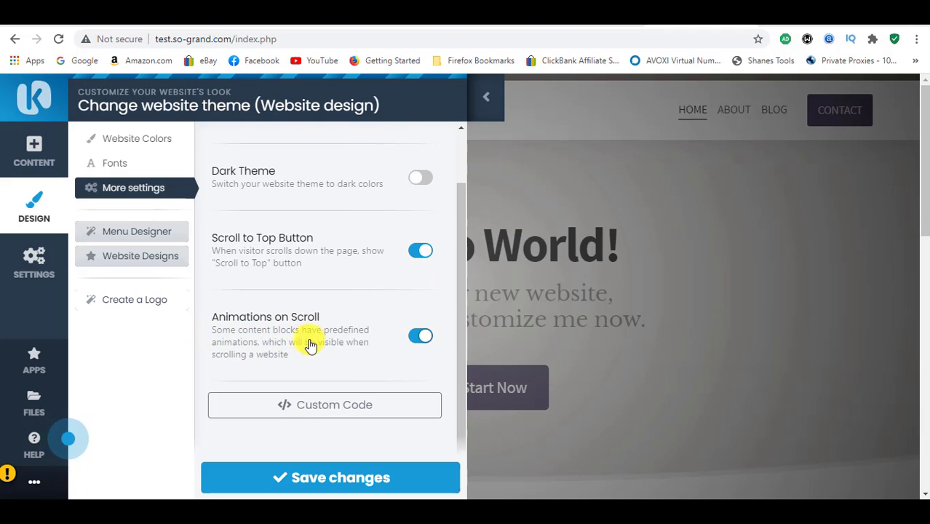
{"action": "scroll", "coordinate": [383, 338], "scroll_direction": "up", "scroll_amount": 1}
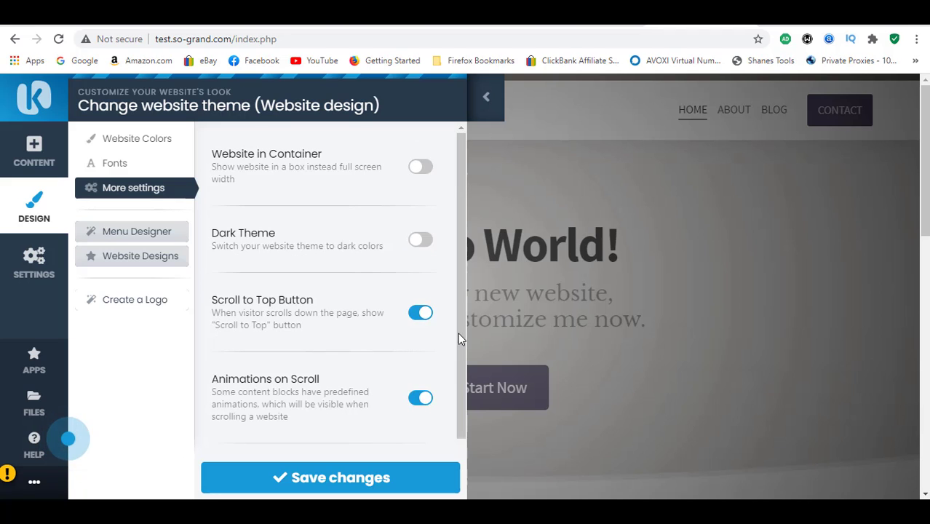
{"action": "scroll", "coordinate": [462, 333], "scroll_direction": "down", "scroll_amount": 1}
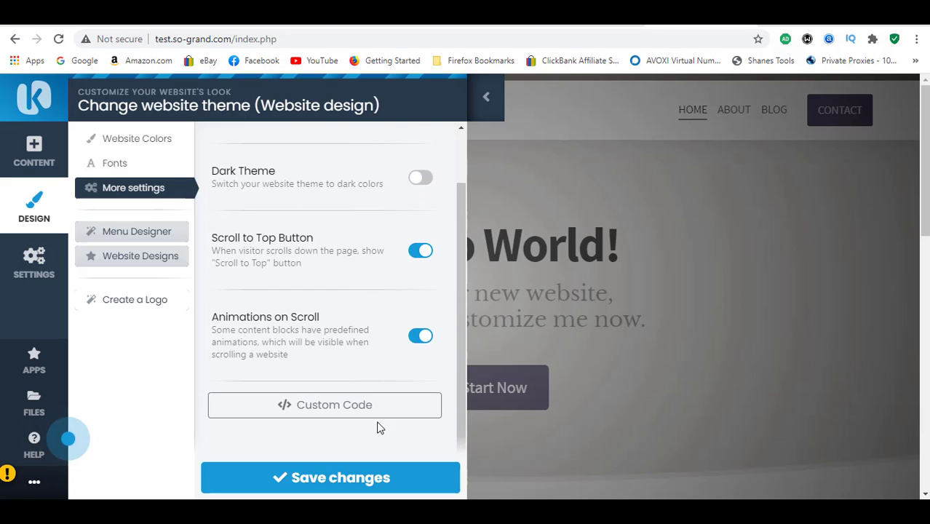
{"action": "left_click", "coordinate": [363, 408]}
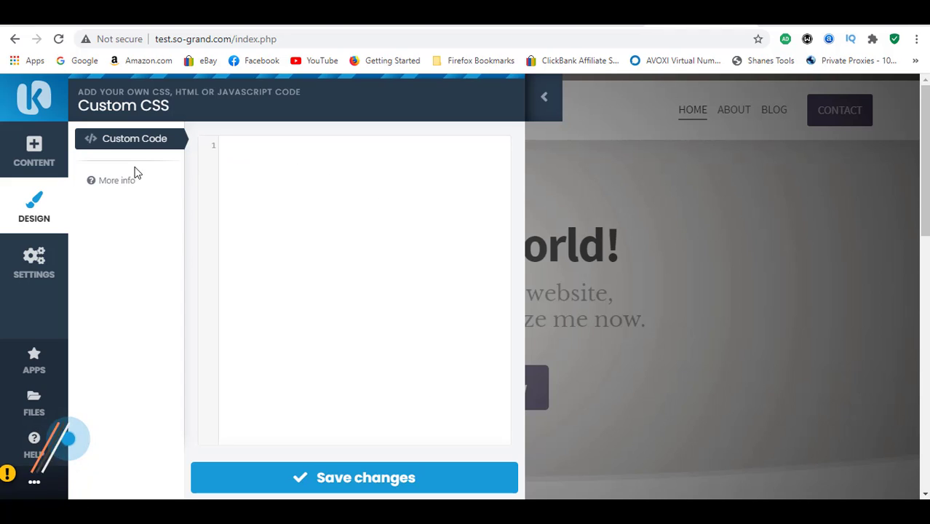
{"action": "mouse_move", "coordinate": [130, 179]}
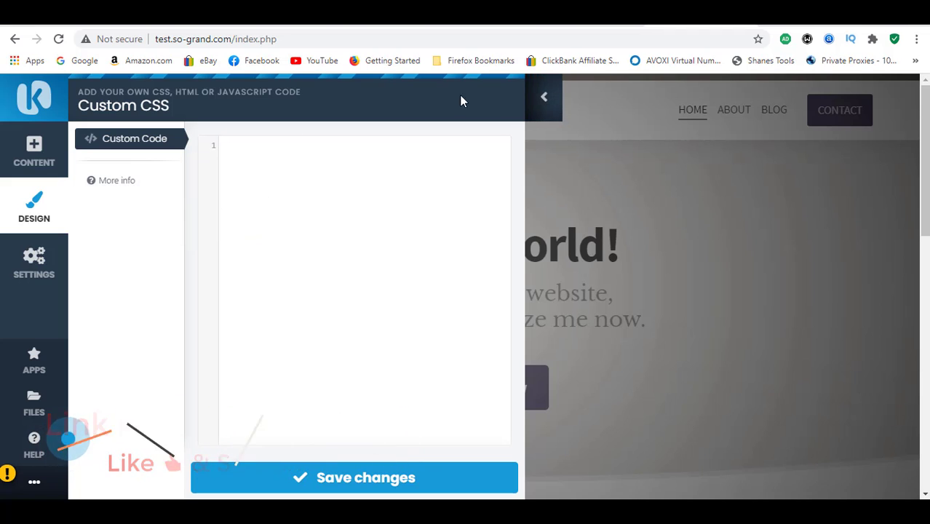
{"action": "left_click", "coordinate": [33, 220]}
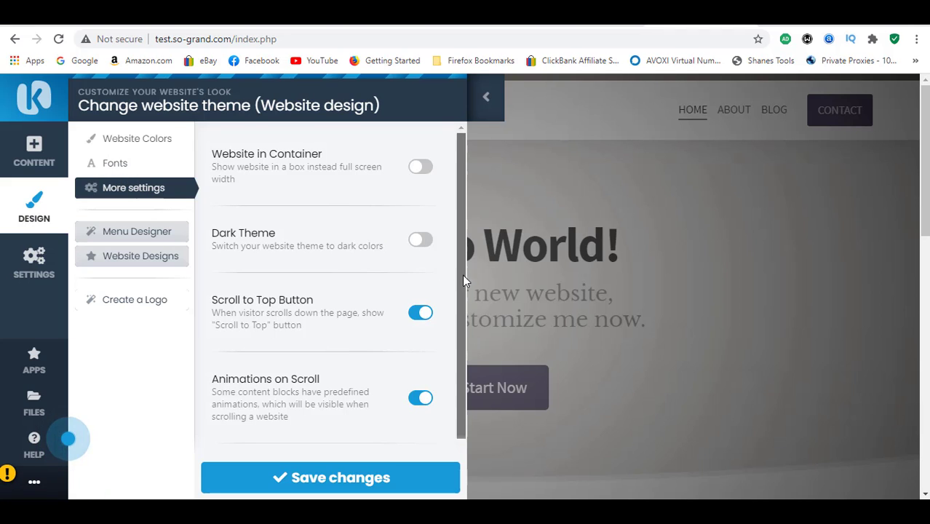
Step: Open the logo creator and browse the suggested Test Site logo projects, loading more of them
{"action": "left_click_drag", "start_coordinate": [462, 274], "coordinate": [446, 249]}
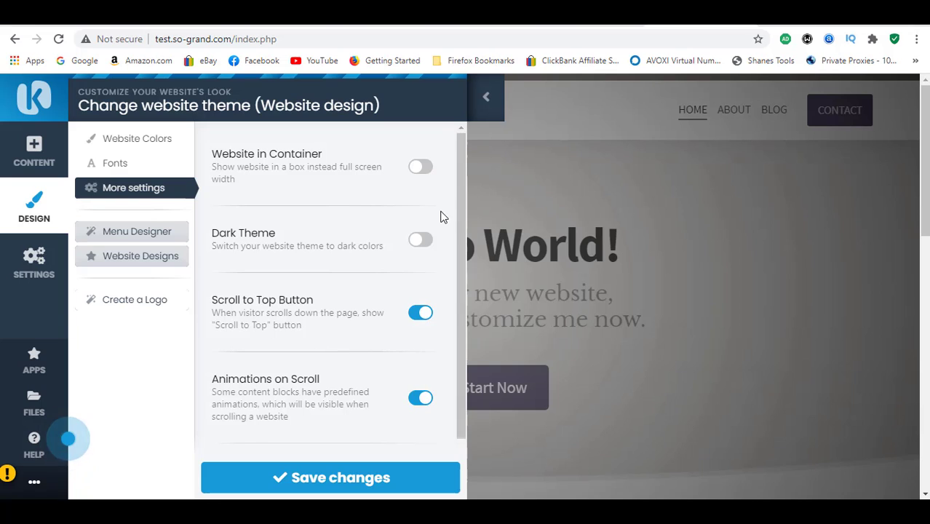
{"action": "left_click", "coordinate": [131, 300]}
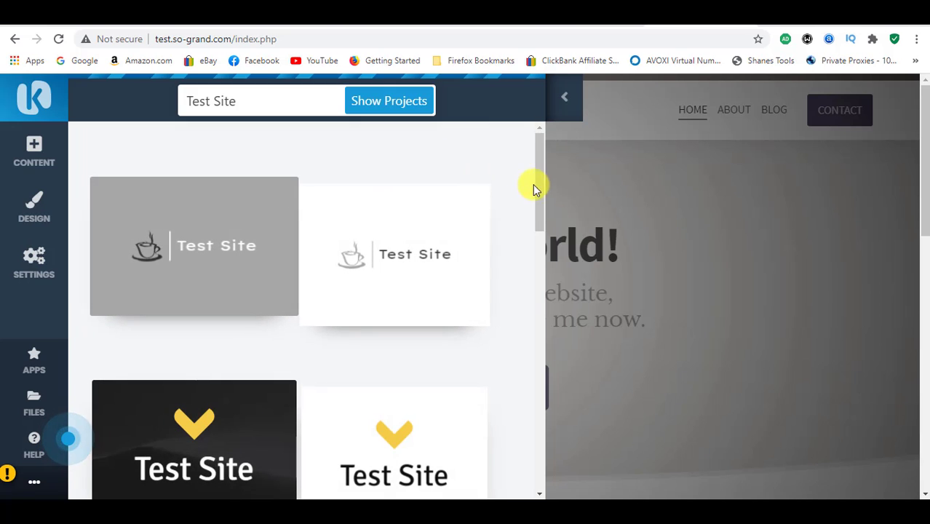
{"action": "left_click_drag", "start_coordinate": [541, 182], "coordinate": [538, 458]}
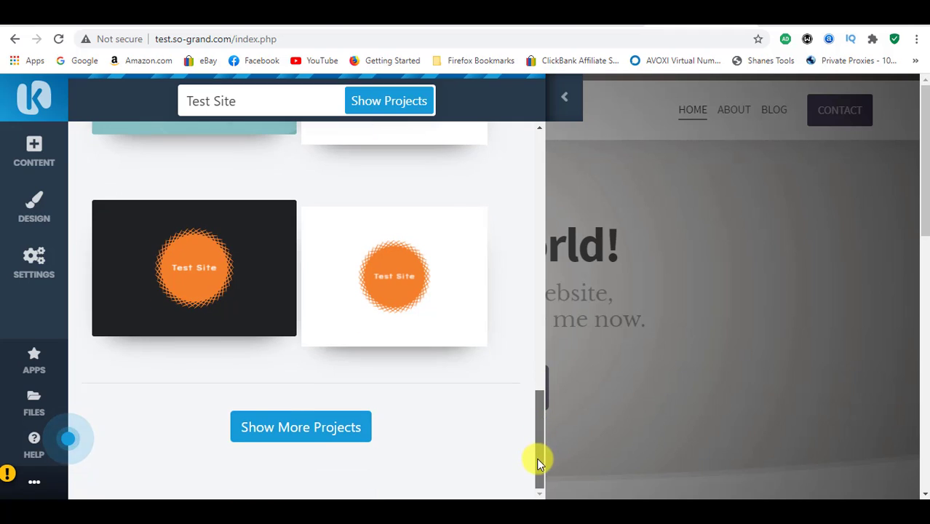
{"action": "left_click", "coordinate": [287, 431]}
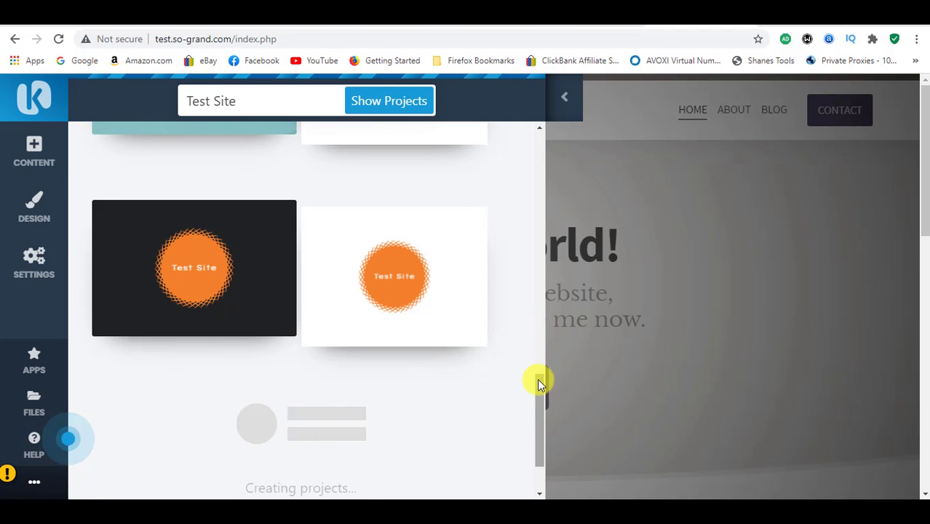
{"action": "scroll", "coordinate": [537, 383], "scroll_direction": "down", "scroll_amount": 5}
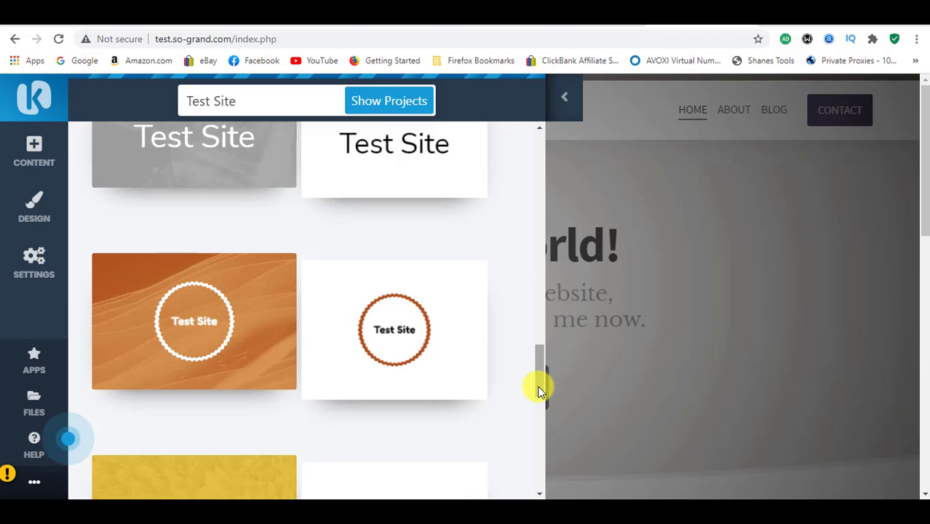
{"action": "left_click_drag", "start_coordinate": [537, 379], "coordinate": [535, 438]}
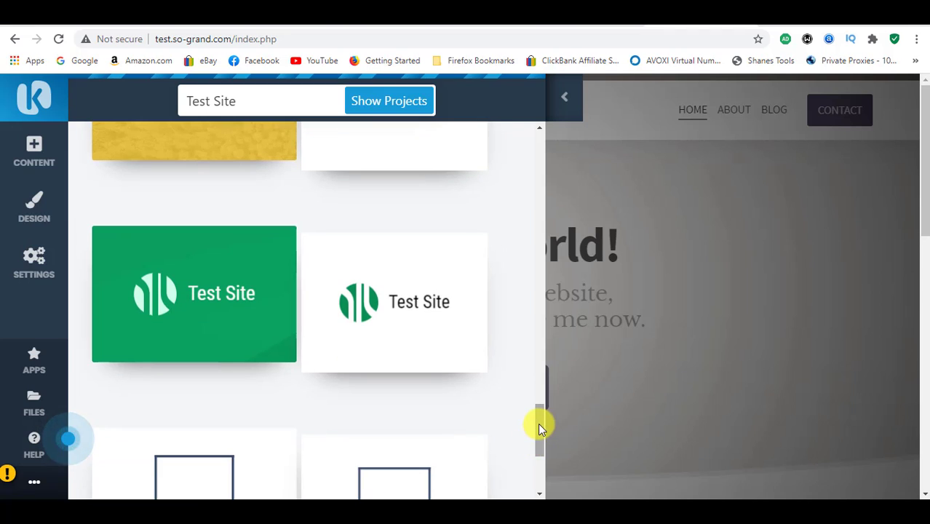
Step: Choose the Test Site logo project with the yellow pointing hand on a grey background and continue to its editor
{"action": "left_click_drag", "start_coordinate": [538, 423], "coordinate": [535, 332]}
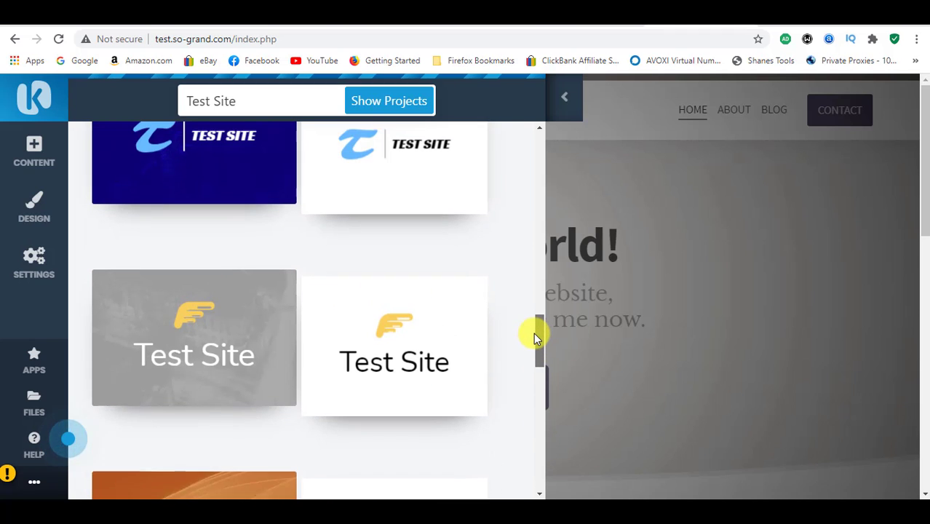
{"action": "left_click", "coordinate": [194, 345]}
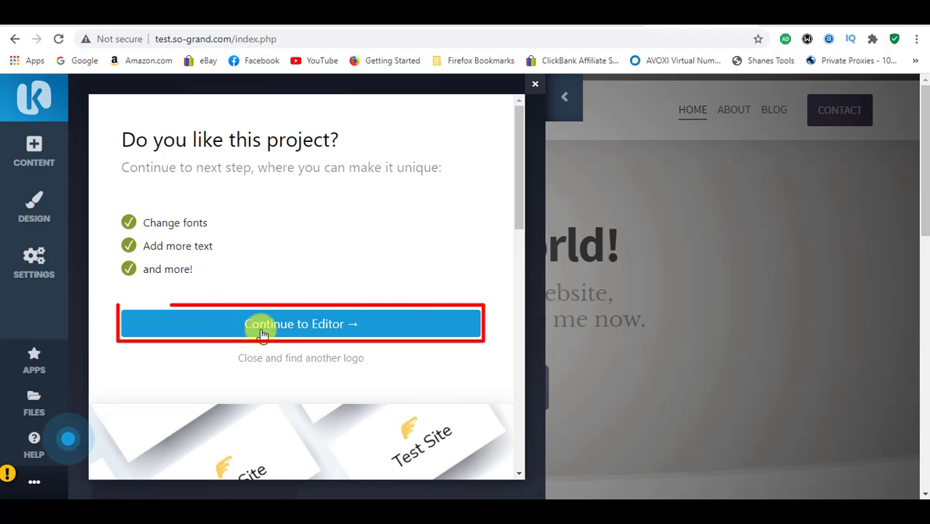
{"action": "left_click", "coordinate": [282, 329]}
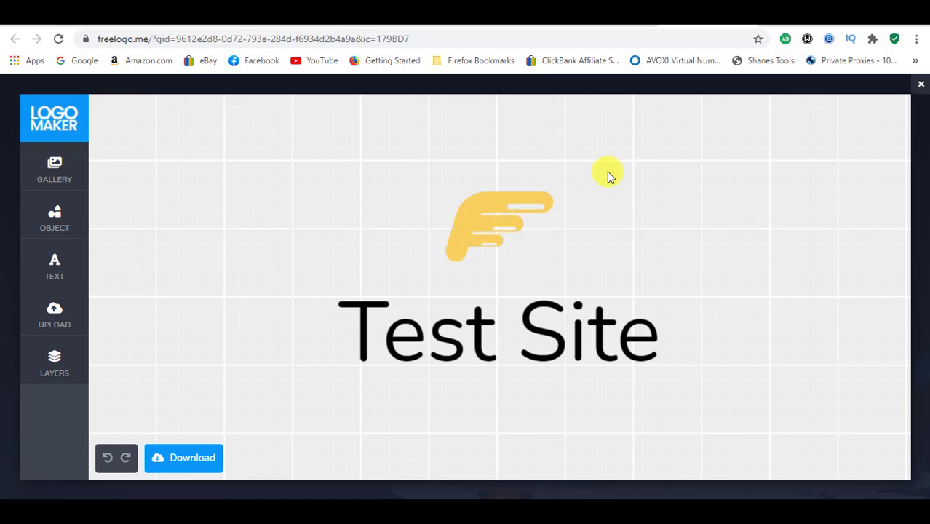
Step: Change the logo text to "Test Website"
{"action": "left_click", "coordinate": [475, 329]}
{"action": "left_click", "coordinate": [475, 332]}
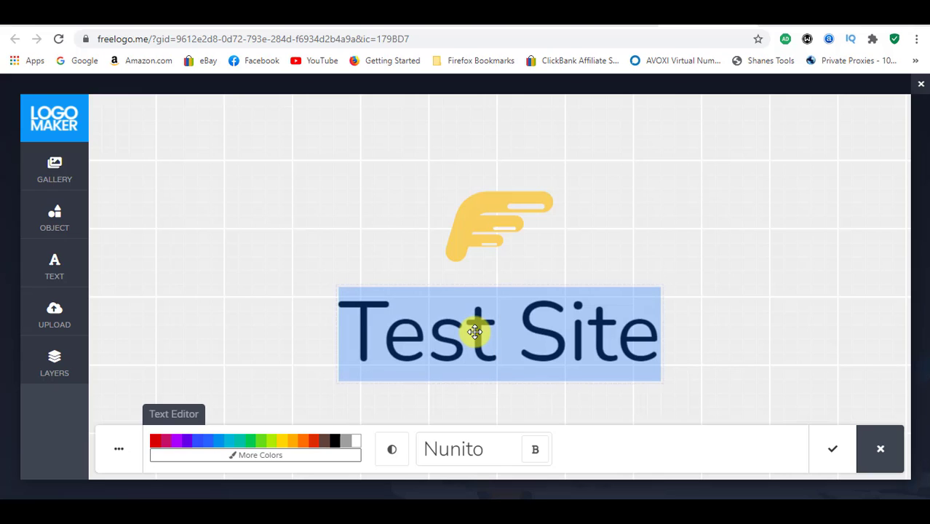
{"action": "left_click", "coordinate": [380, 347]}
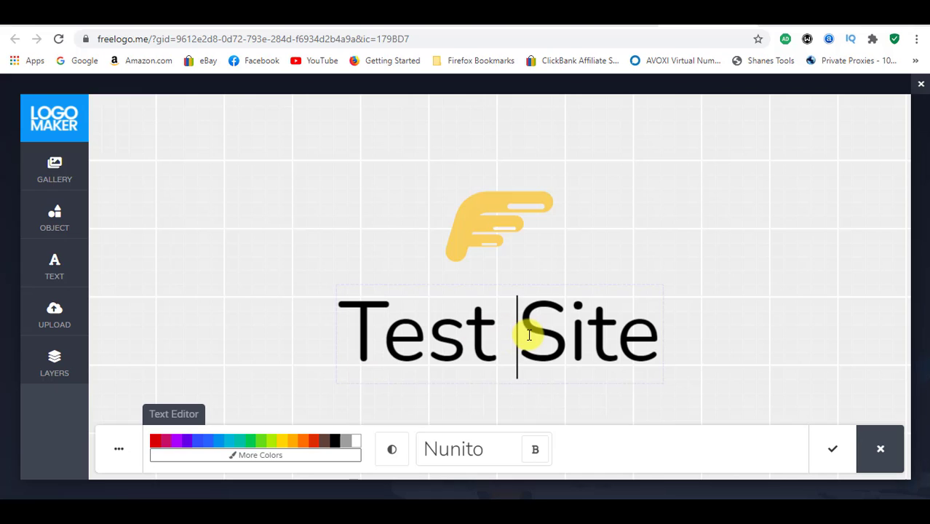
{"action": "type", "text": "Web"}
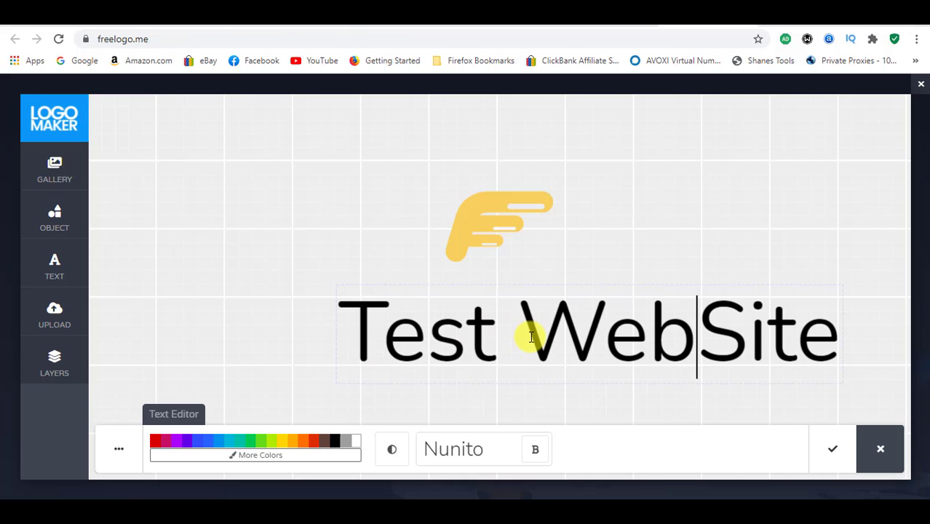
{"action": "key", "text": "Delete"}
{"action": "type", "text": "s"}
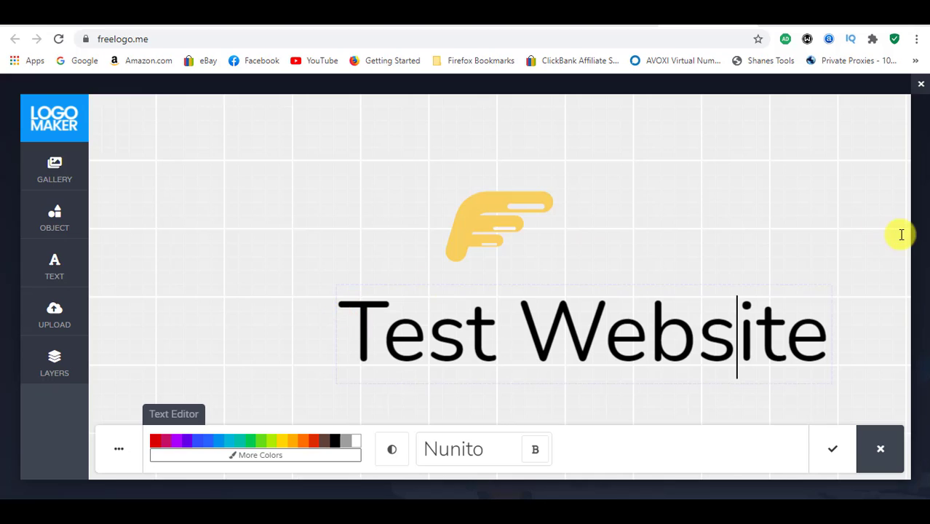
Step: Recolor the logo text purple and set its font to Abril Fatface
{"action": "left_click", "coordinate": [466, 360]}
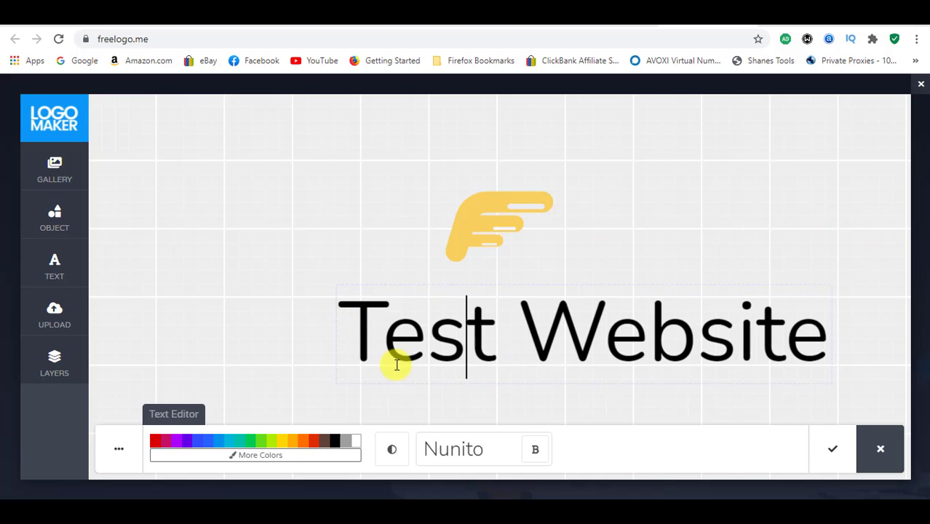
{"action": "left_click", "coordinate": [317, 444]}
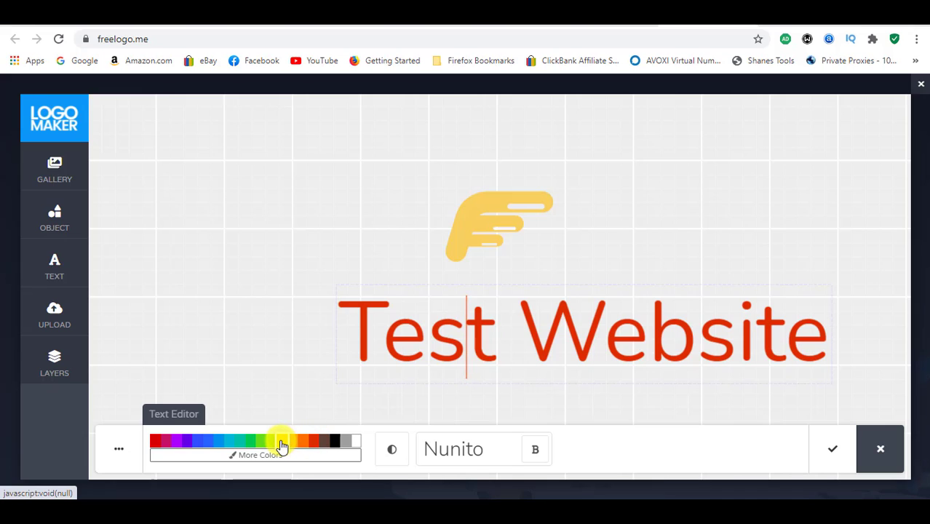
{"action": "left_click", "coordinate": [282, 444]}
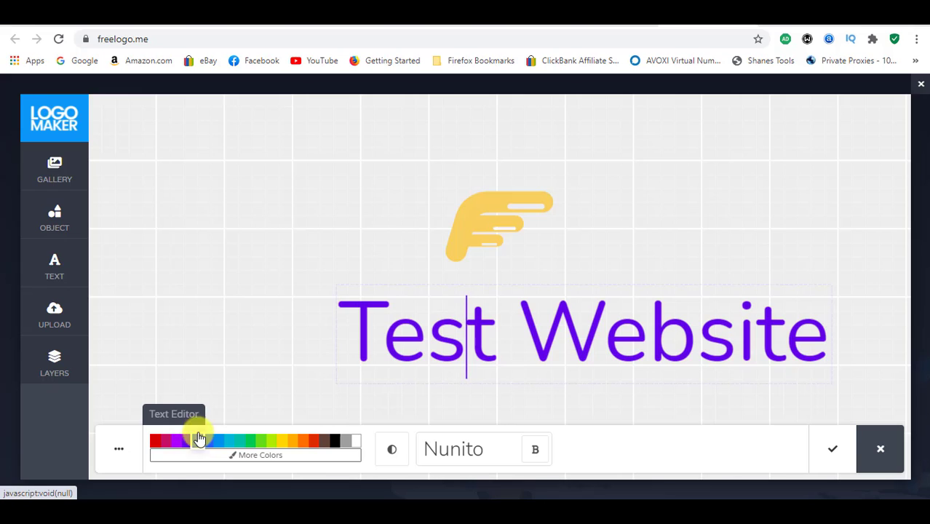
{"action": "left_click", "coordinate": [490, 454]}
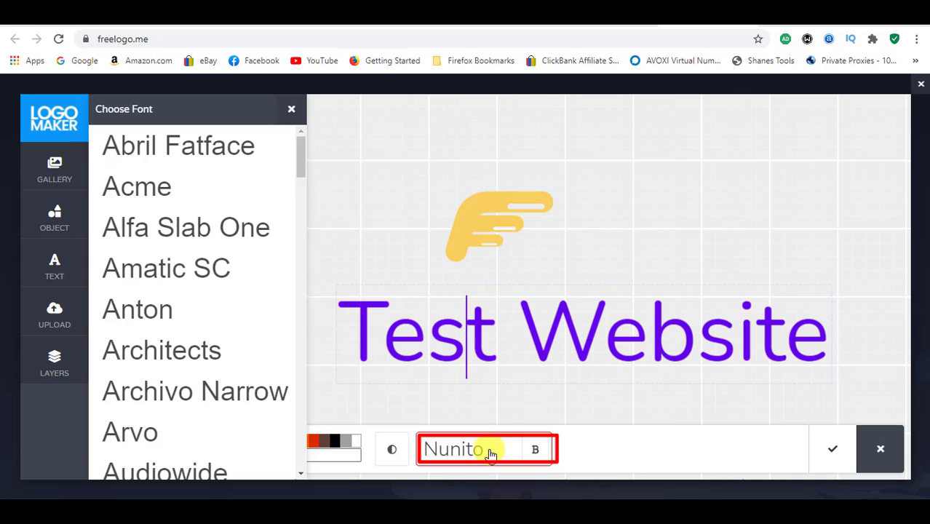
{"action": "left_click", "coordinate": [166, 156]}
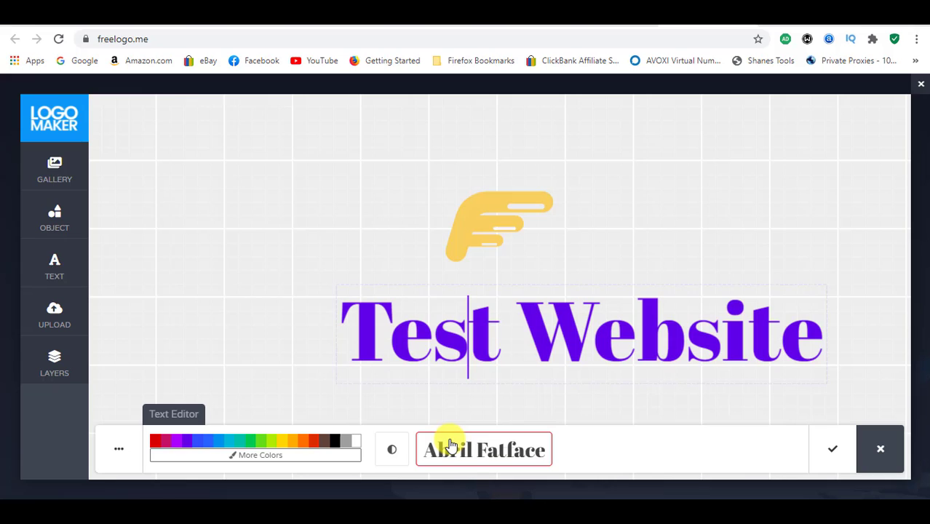
Step: Try loading the Fresh Orange design from the logo gallery, then decline leaving the current logo
{"action": "left_click", "coordinate": [48, 173]}
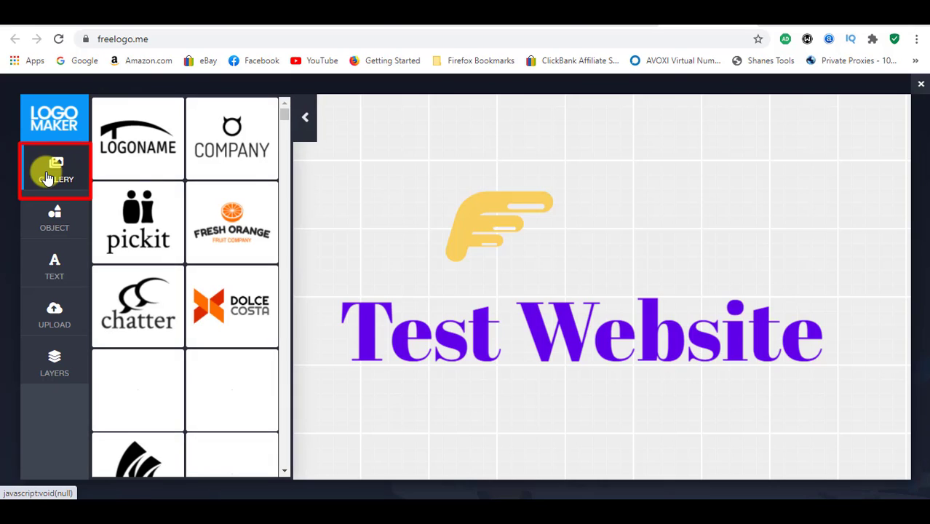
{"action": "left_click", "coordinate": [217, 237]}
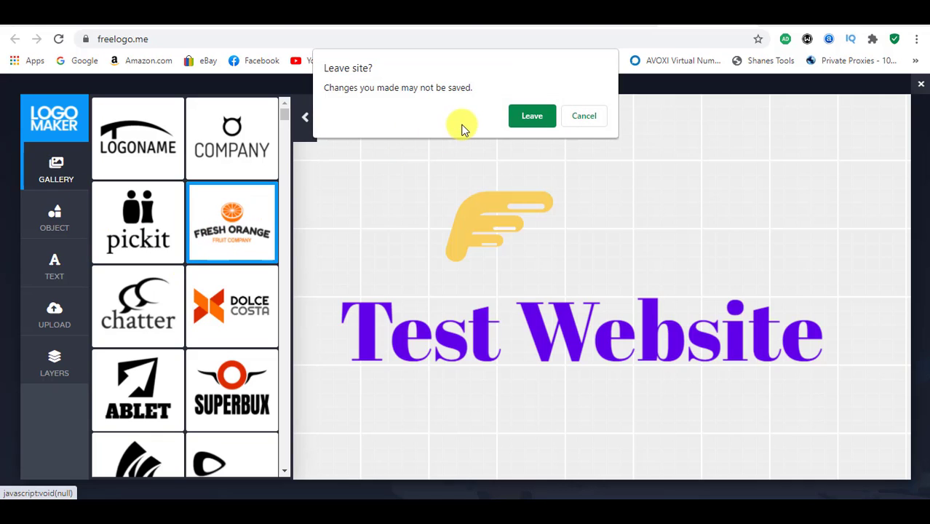
{"action": "left_click", "coordinate": [576, 120]}
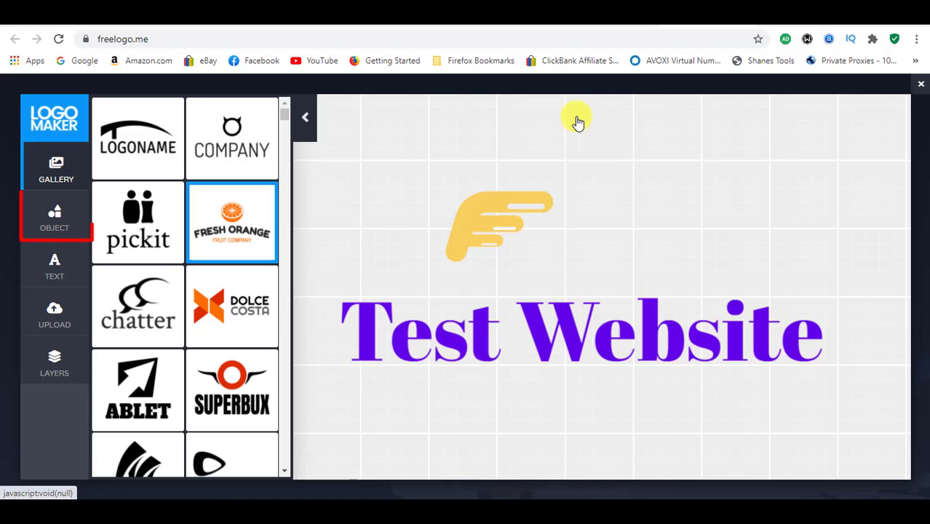
Step: Add the computer monitor clipart from the featured objects to the logo
{"action": "left_click", "coordinate": [46, 222]}
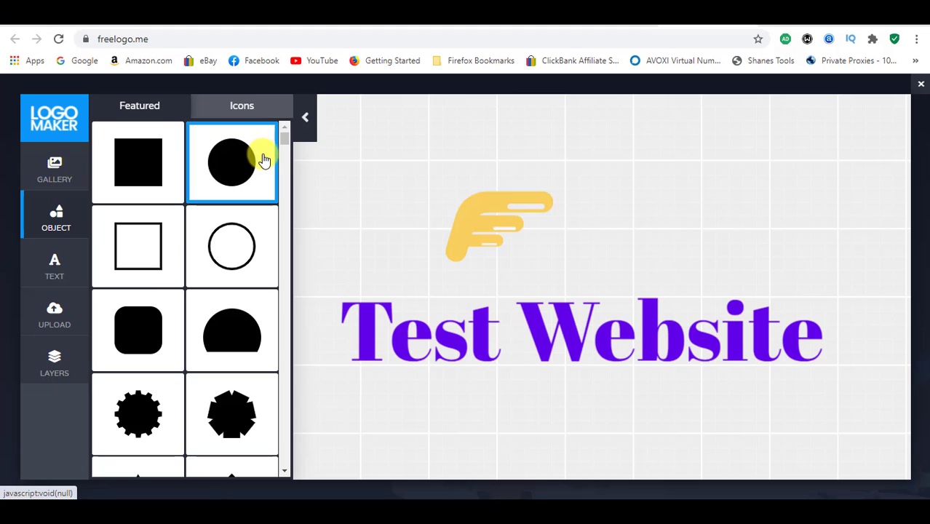
{"action": "left_click_drag", "start_coordinate": [285, 141], "coordinate": [289, 170]}
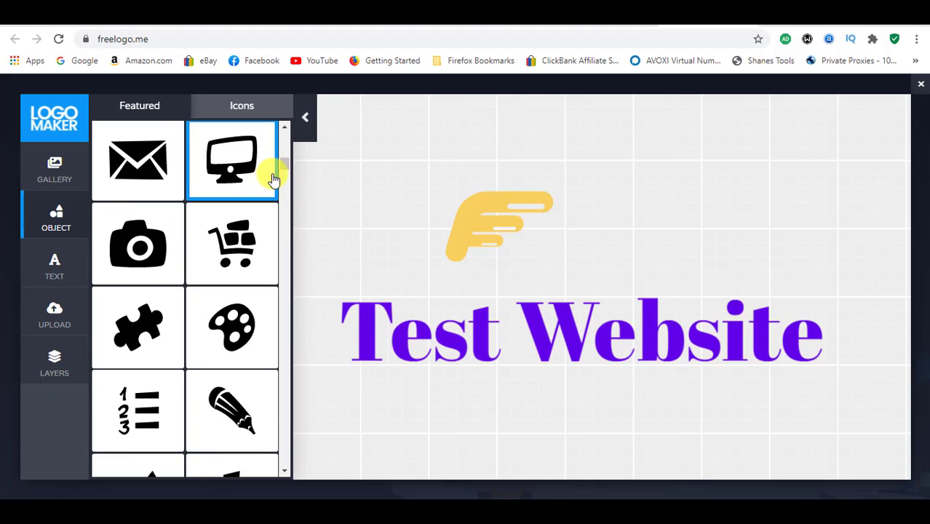
{"action": "mouse_move", "coordinate": [286, 162]}
{"action": "left_mouse_down"}
{"action": "mouse_move", "coordinate": [289, 204]}
{"action": "mouse_move", "coordinate": [290, 161]}
{"action": "left_mouse_up"}
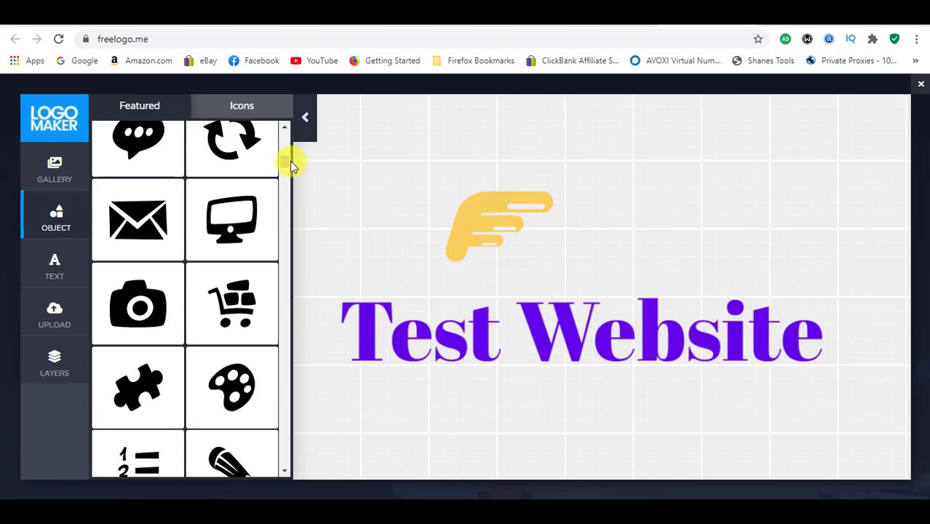
{"action": "left_click_drag", "start_coordinate": [222, 222], "coordinate": [621, 240]}
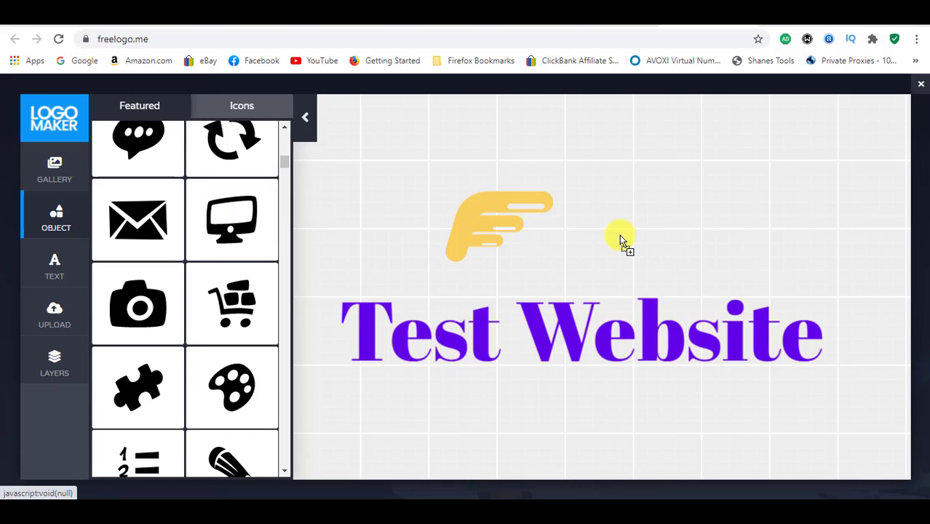
{"action": "left_click", "coordinate": [224, 212]}
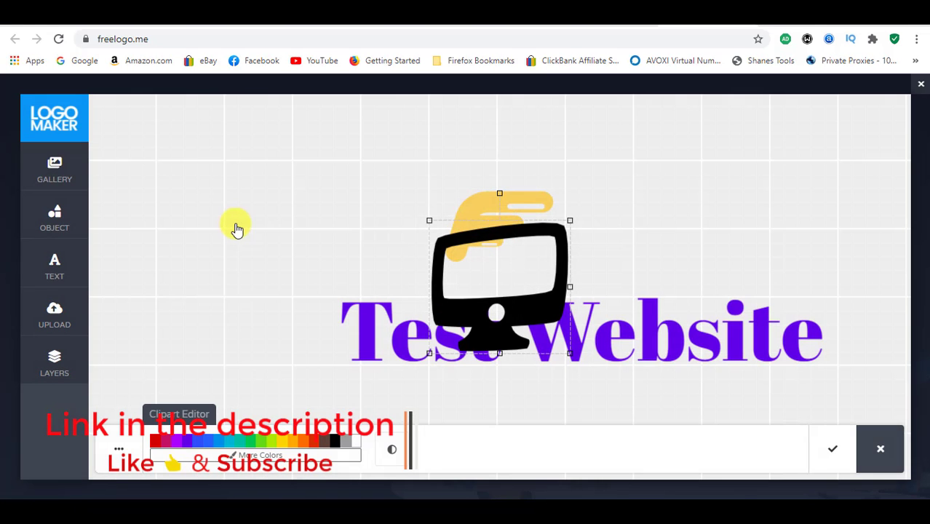
Step: Shrink the monitor clipart and place it beside the pointing hand, above the word "Website"
{"action": "left_click_drag", "start_coordinate": [521, 260], "coordinate": [704, 197]}
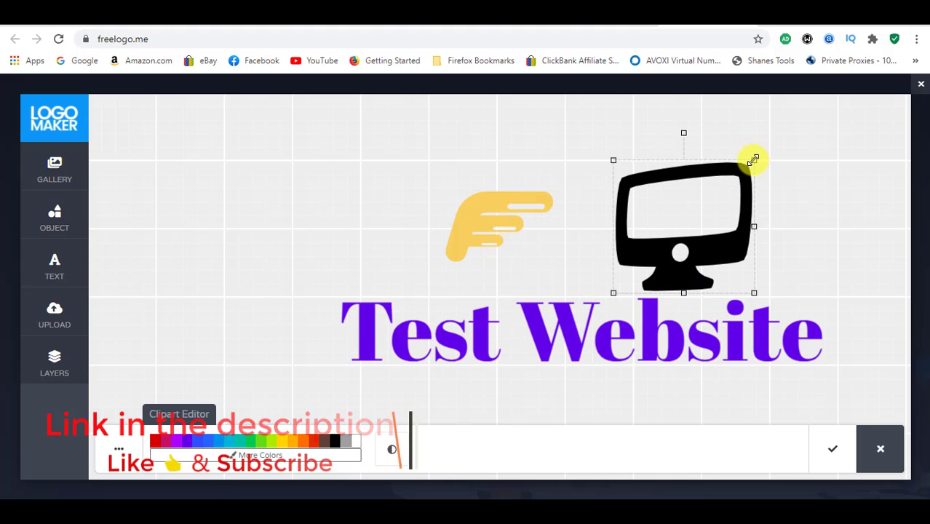
{"action": "left_click_drag", "start_coordinate": [754, 159], "coordinate": [704, 206]}
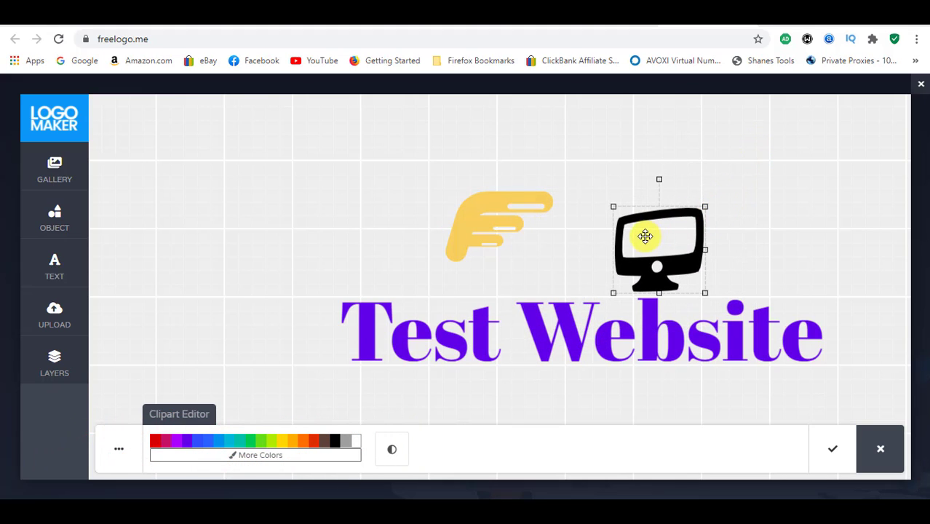
{"action": "left_click_drag", "start_coordinate": [645, 236], "coordinate": [637, 216]}
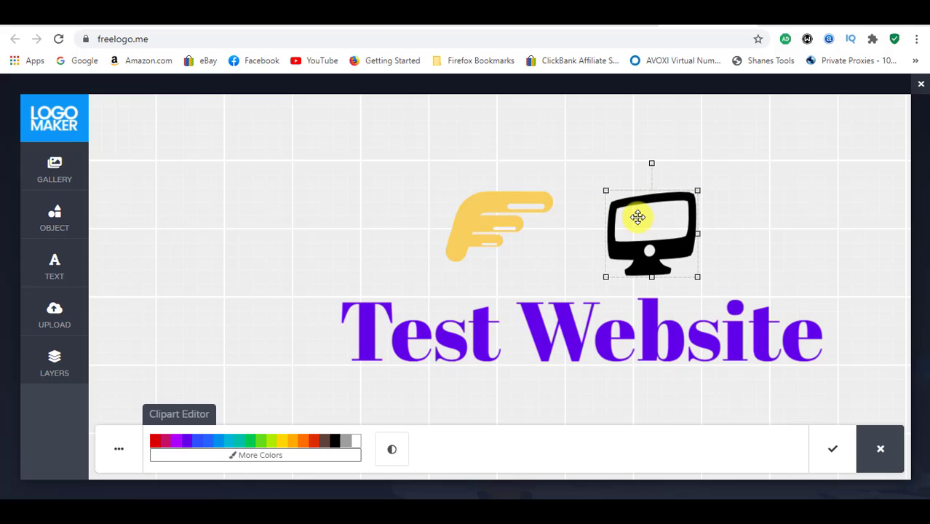
Step: Recolor the monitor clipart yellow after trying orange shades, and finish editing it
{"action": "left_click", "coordinate": [307, 442]}
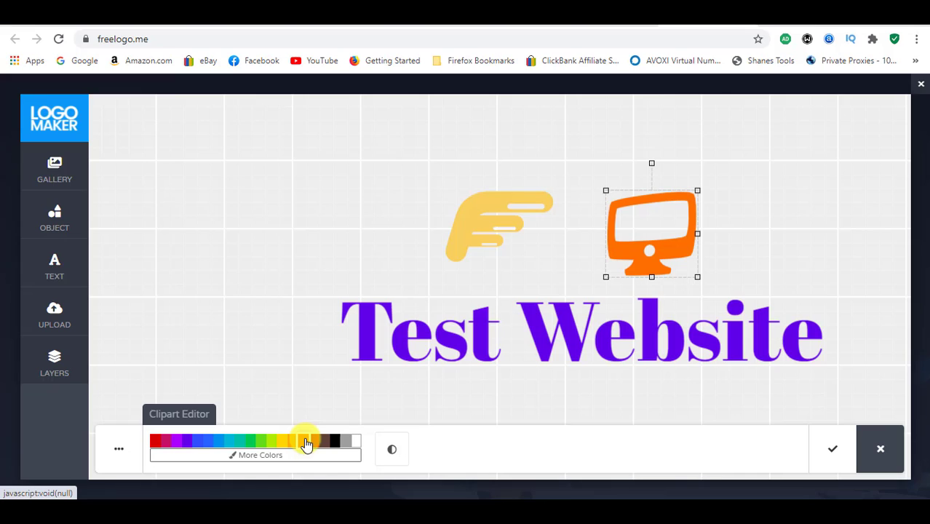
{"action": "left_click", "coordinate": [293, 446]}
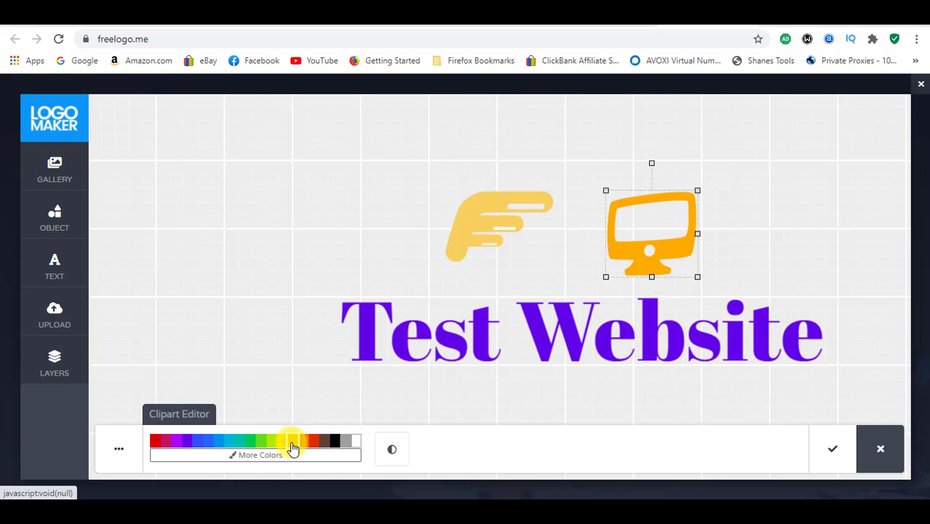
{"action": "left_click", "coordinate": [282, 444]}
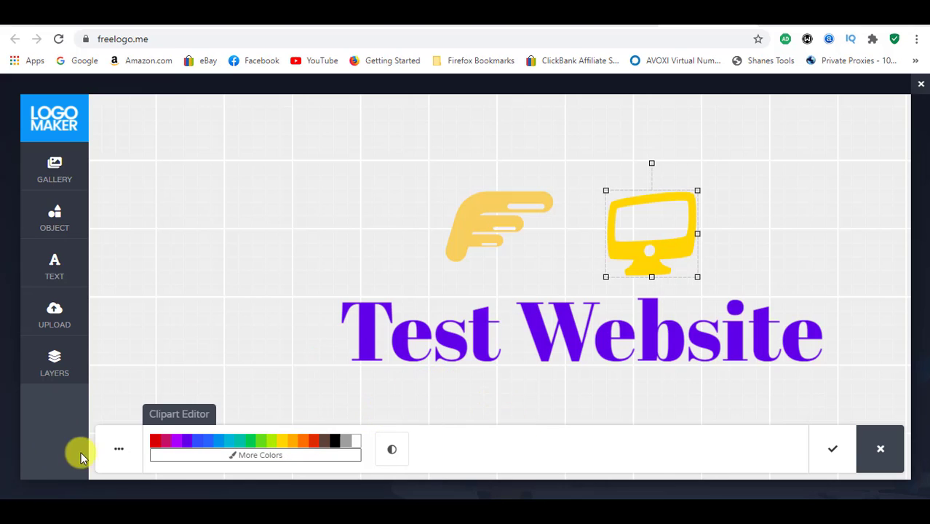
{"action": "left_click", "coordinate": [118, 451]}
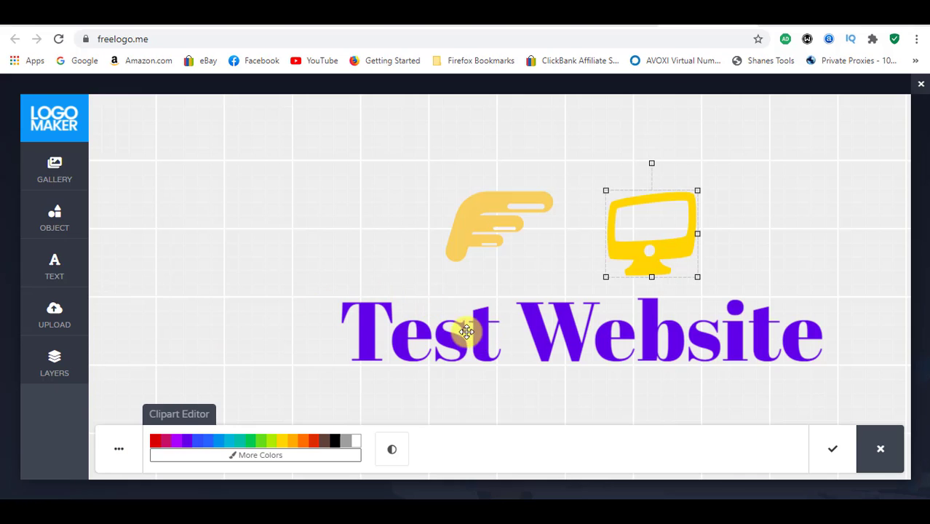
{"action": "mouse_move", "coordinate": [120, 446]}
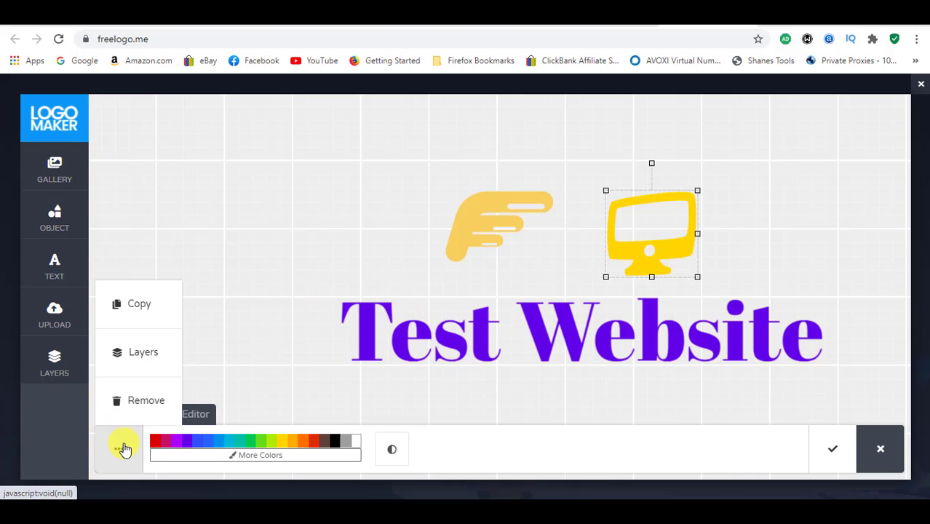
{"action": "left_click", "coordinate": [379, 348]}
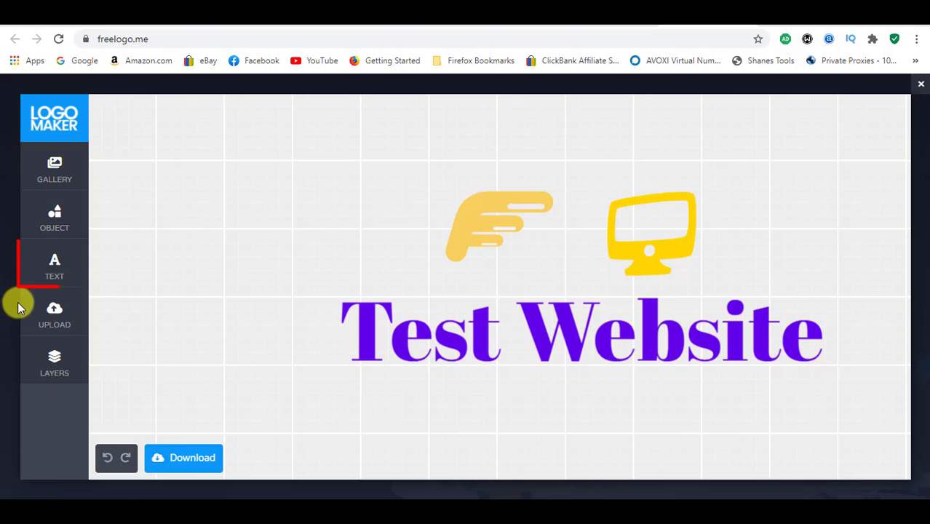
Step: Add a new text element to the logo and replace its placeholder wording with "Example Text"
{"action": "left_click", "coordinate": [48, 282]}
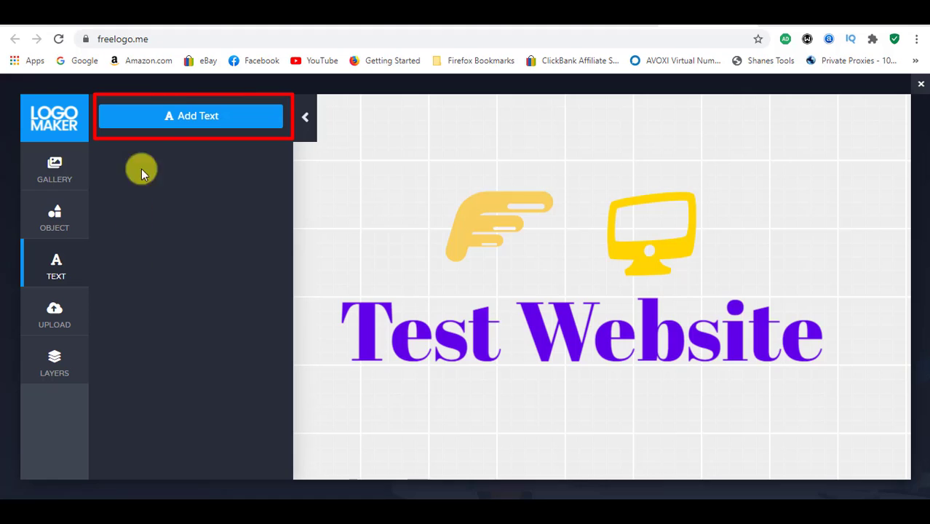
{"action": "left_click", "coordinate": [167, 120]}
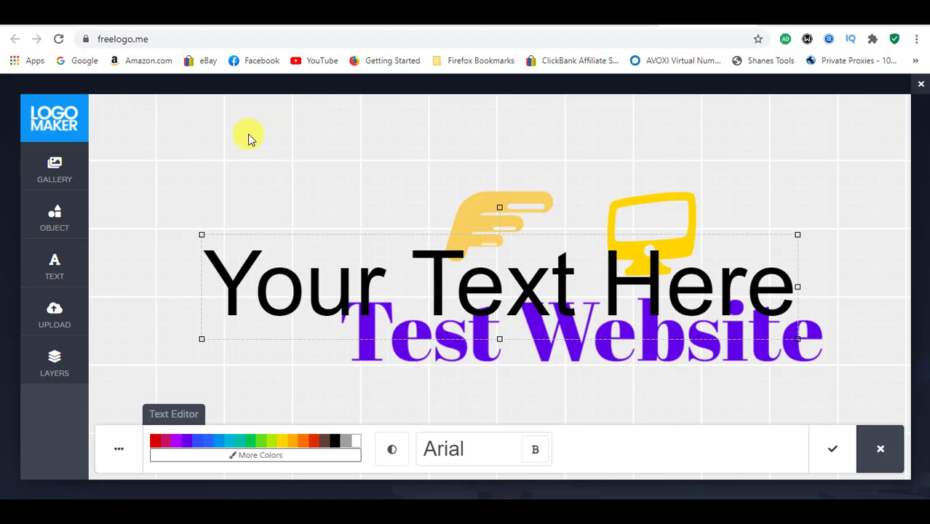
{"action": "double_click", "coordinate": [363, 283]}
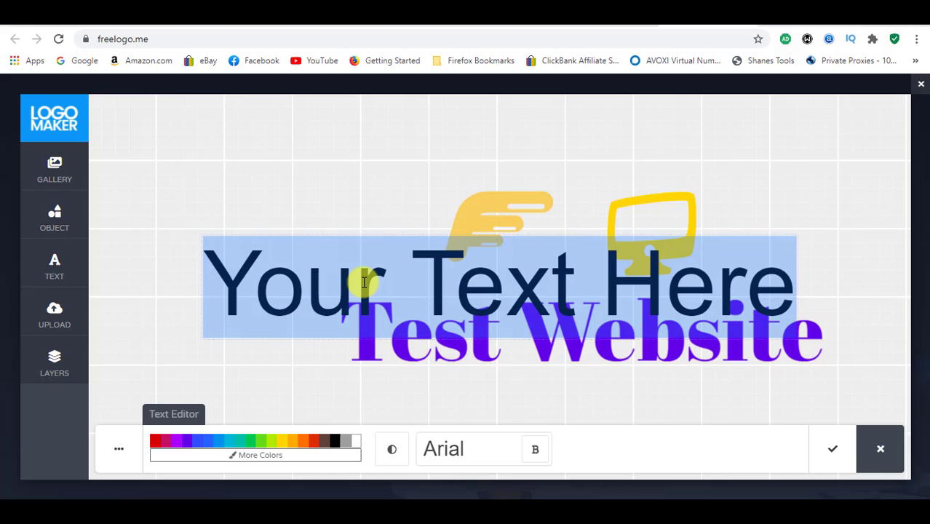
{"action": "type", "text": "Exa"}
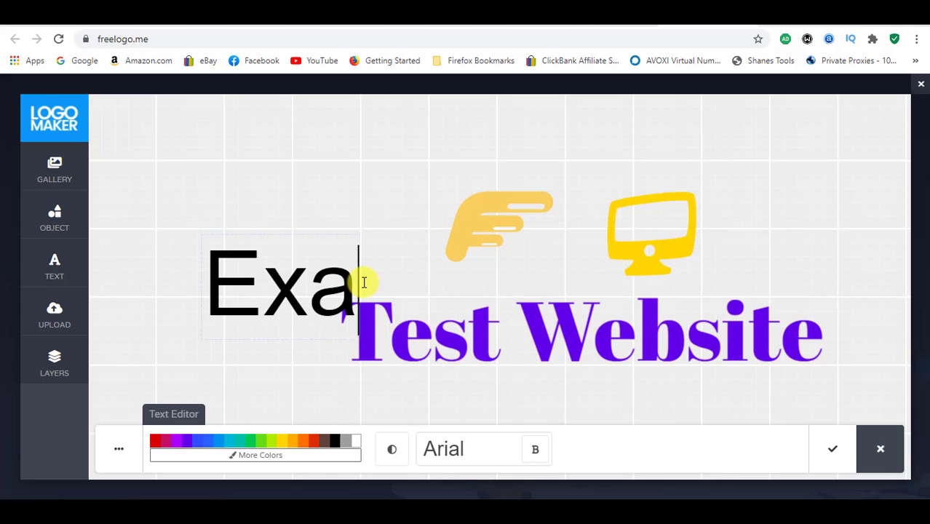
{"action": "type", "text": "mple "}
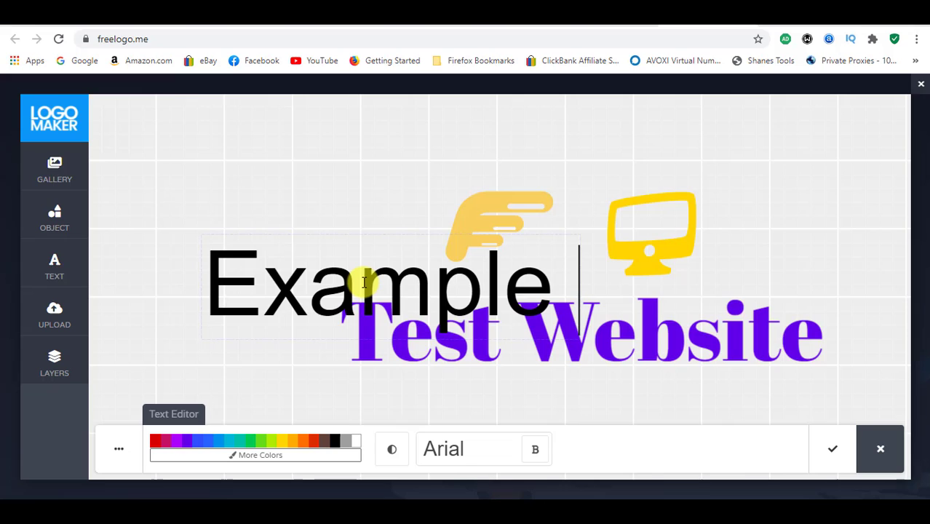
{"action": "type", "text": "Test"}
{"action": "key", "text": "BackSpace"}
{"action": "key", "text": "BackSpace"}
{"action": "type", "text": "x"}
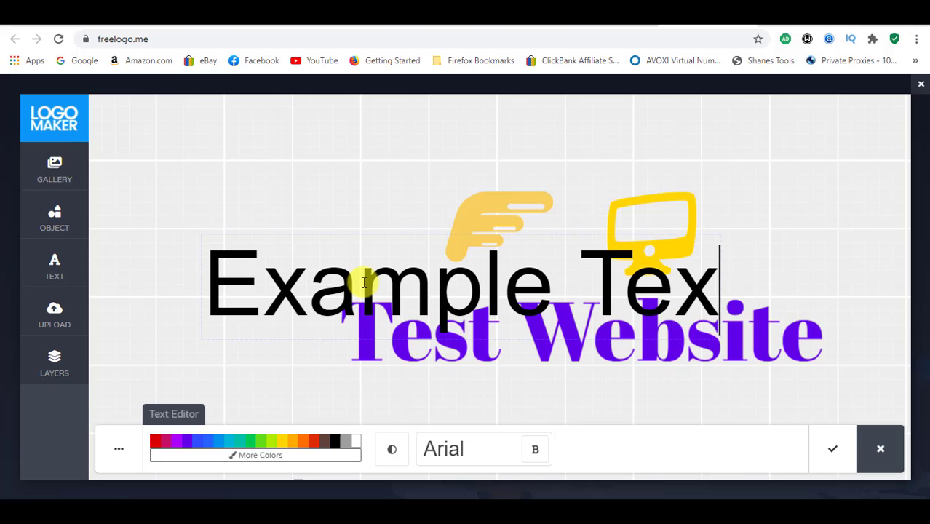
{"action": "type", "text": "t"}
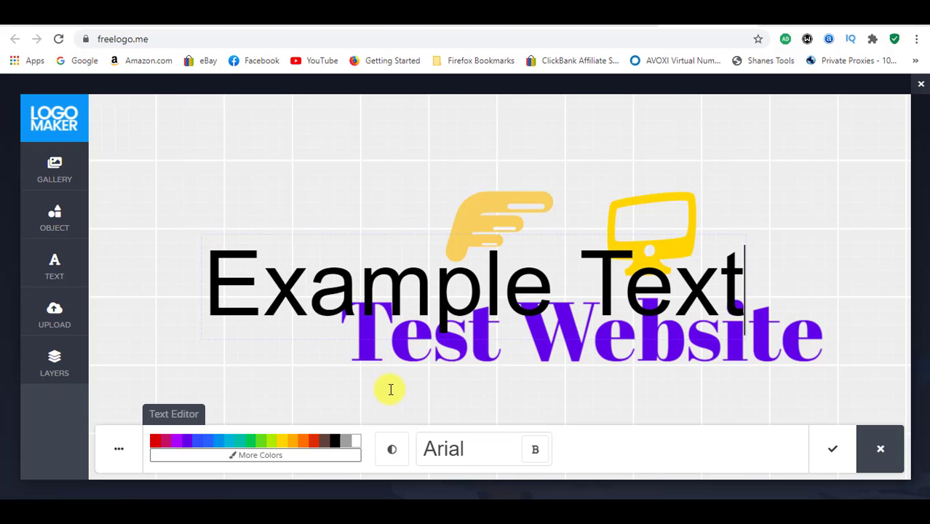
{"action": "left_click", "coordinate": [395, 395]}
Step: Shrink the "Example Text" element to tagline size and place it just beneath the word "Test"
{"action": "left_click", "coordinate": [385, 311]}
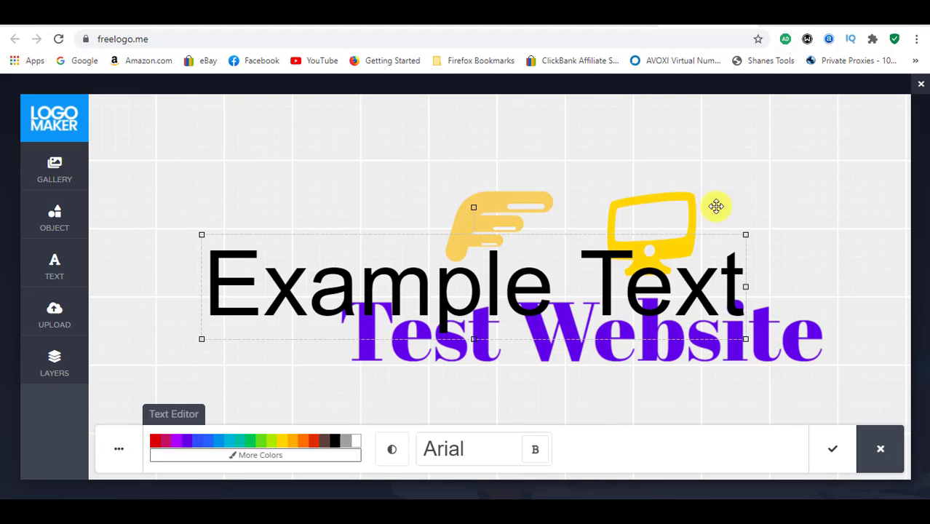
{"action": "left_click_drag", "start_coordinate": [745, 235], "coordinate": [315, 318]}
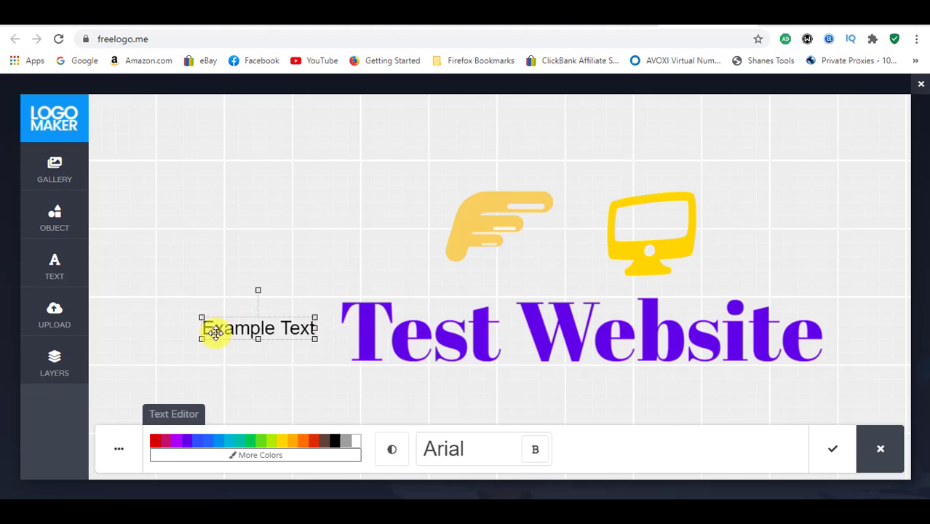
{"action": "left_click_drag", "start_coordinate": [230, 333], "coordinate": [424, 386]}
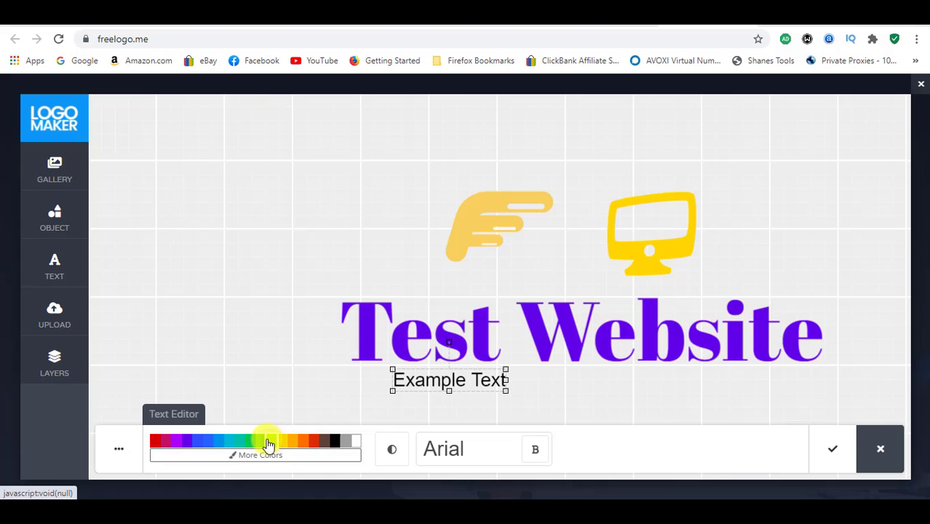
Step: Recolor the "Example Text" tagline red after trying lime green and blue, and finish editing it
{"action": "left_click", "coordinate": [269, 441]}
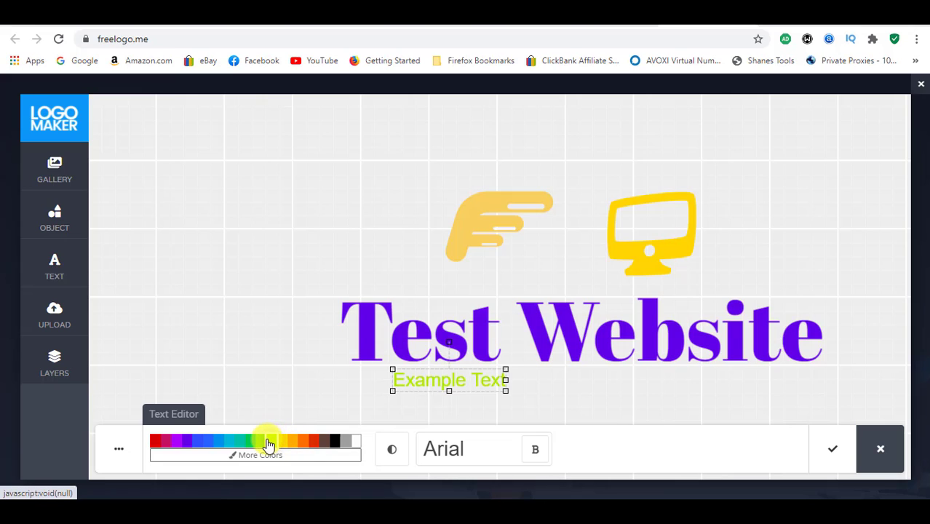
{"action": "left_click", "coordinate": [222, 443]}
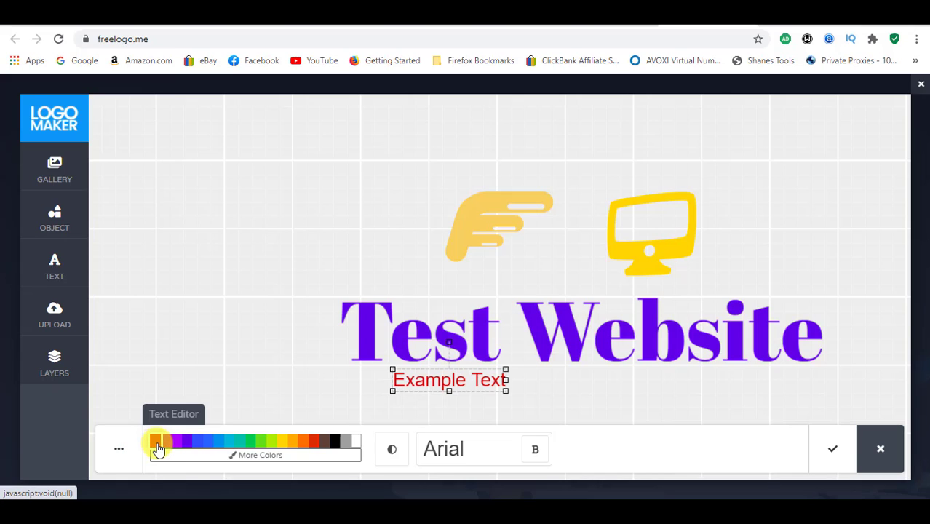
{"action": "left_click", "coordinate": [252, 374]}
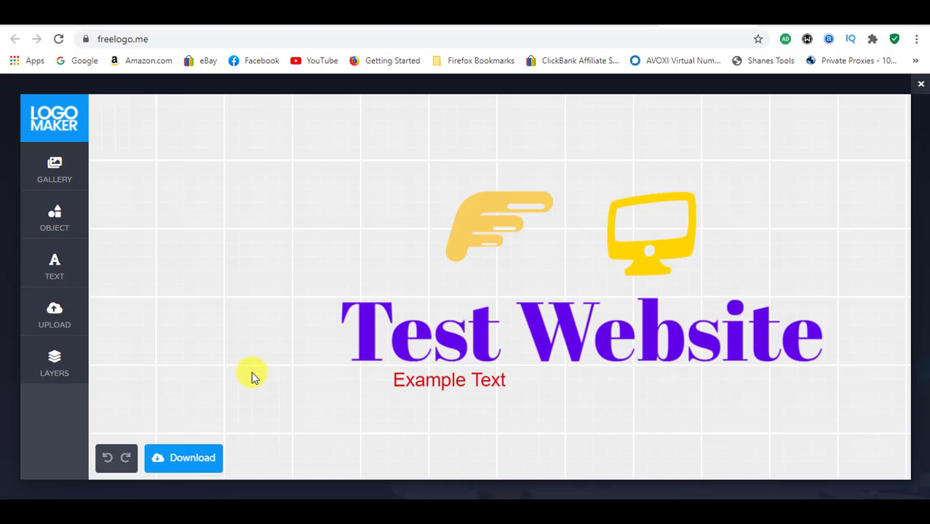
{"action": "left_click", "coordinate": [55, 314]}
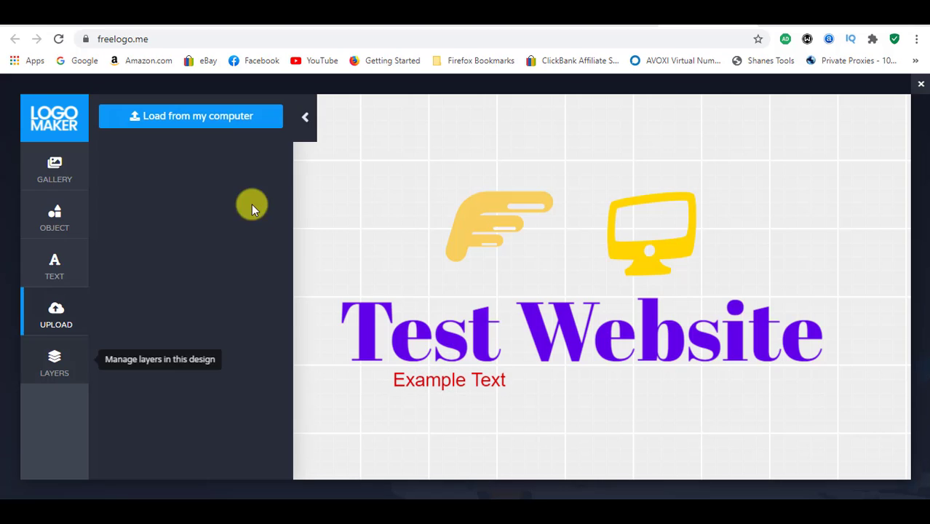
{"action": "left_click", "coordinate": [305, 118]}
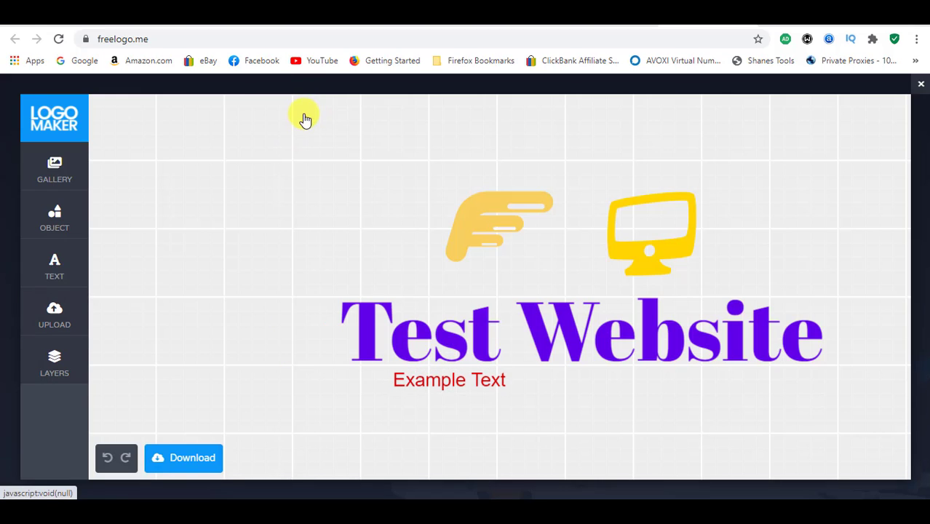
Step: Download the logo as the free JPG file, then open the downloaded image to check it and close the viewer
{"action": "left_click", "coordinate": [191, 458]}
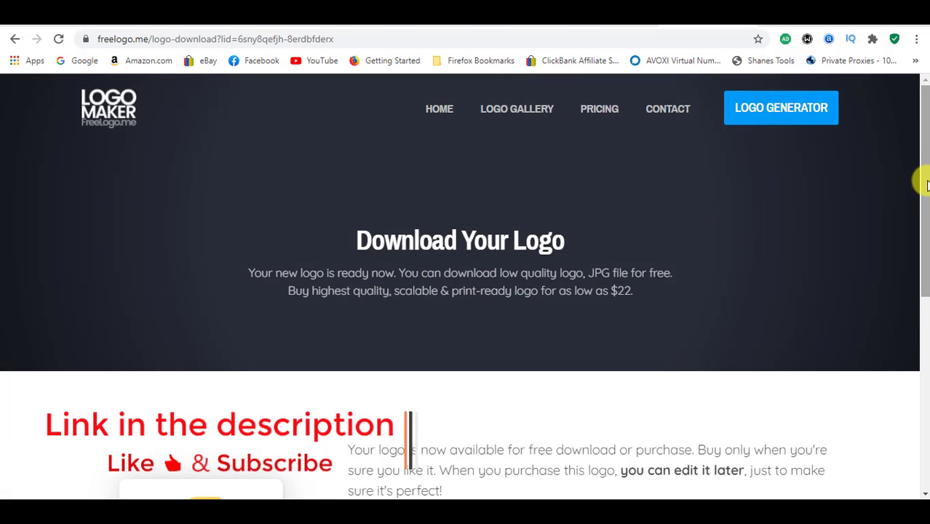
{"action": "left_click_drag", "start_coordinate": [922, 181], "coordinate": [921, 294]}
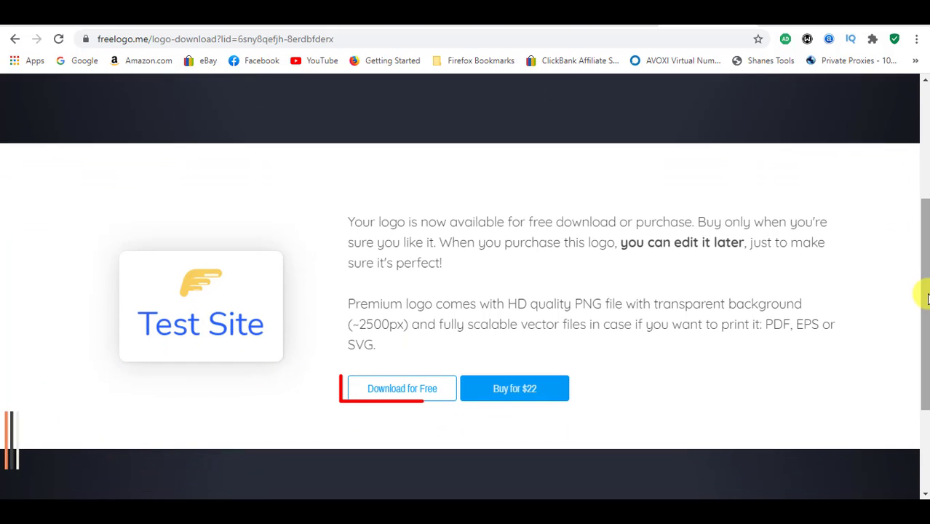
{"action": "left_click", "coordinate": [415, 397]}
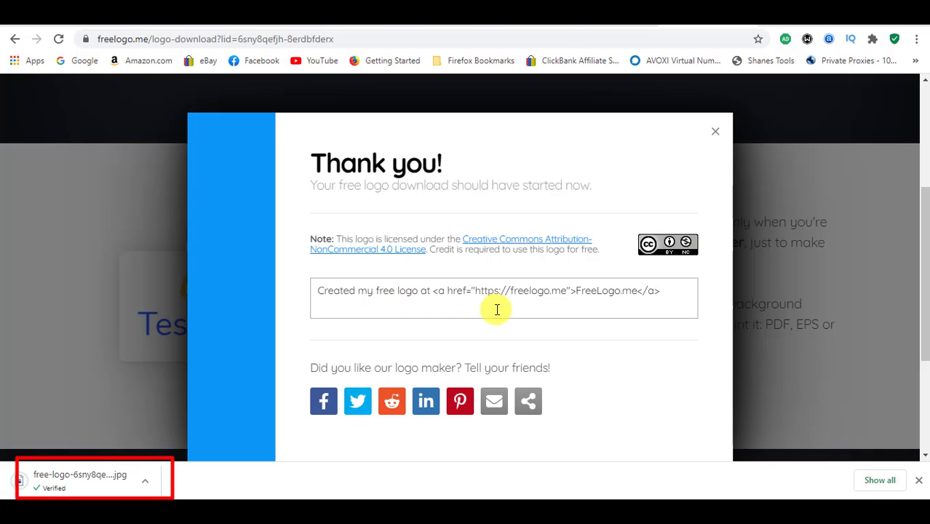
{"action": "left_click", "coordinate": [716, 135]}
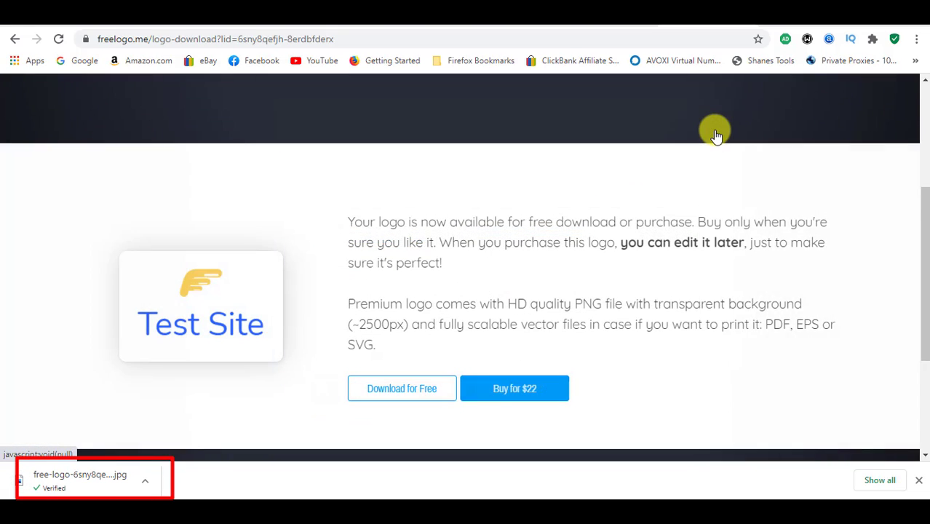
{"action": "left_click", "coordinate": [107, 477]}
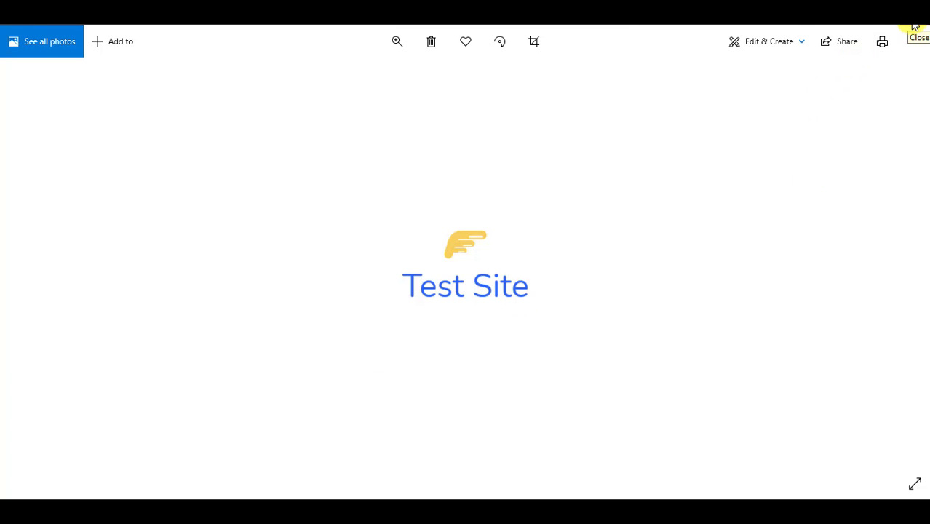
{"action": "left_click", "coordinate": [915, 27]}
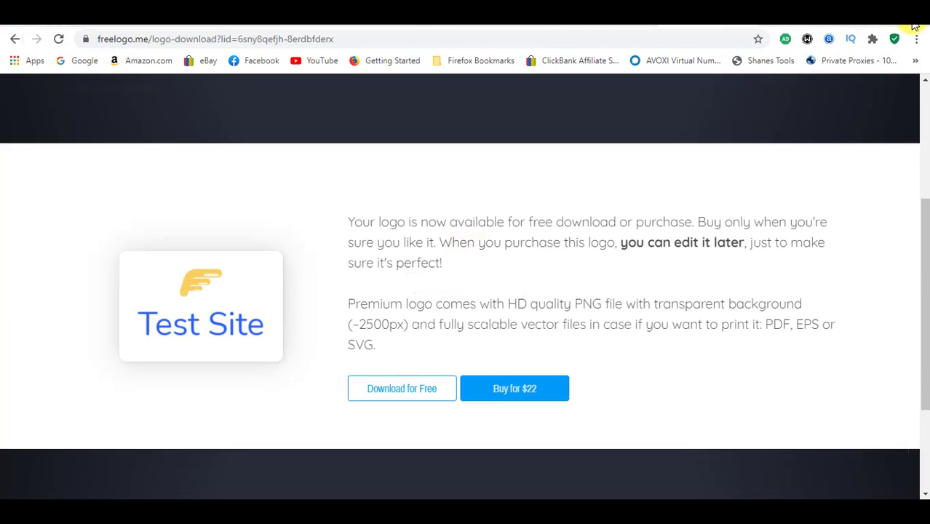
Step: Return to the test website's Site Builder and open its website design settings
{"action": "left_click", "coordinate": [745, 23]}
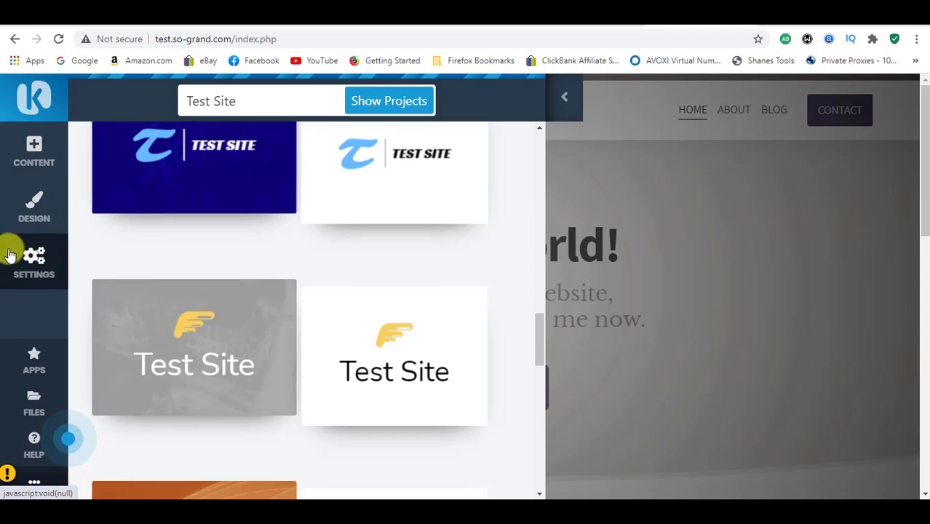
{"action": "left_click", "coordinate": [38, 213]}
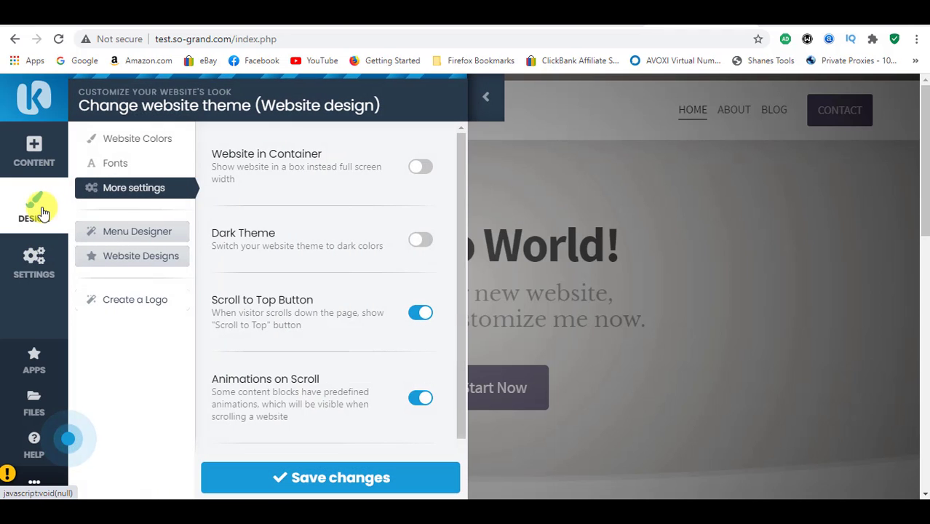